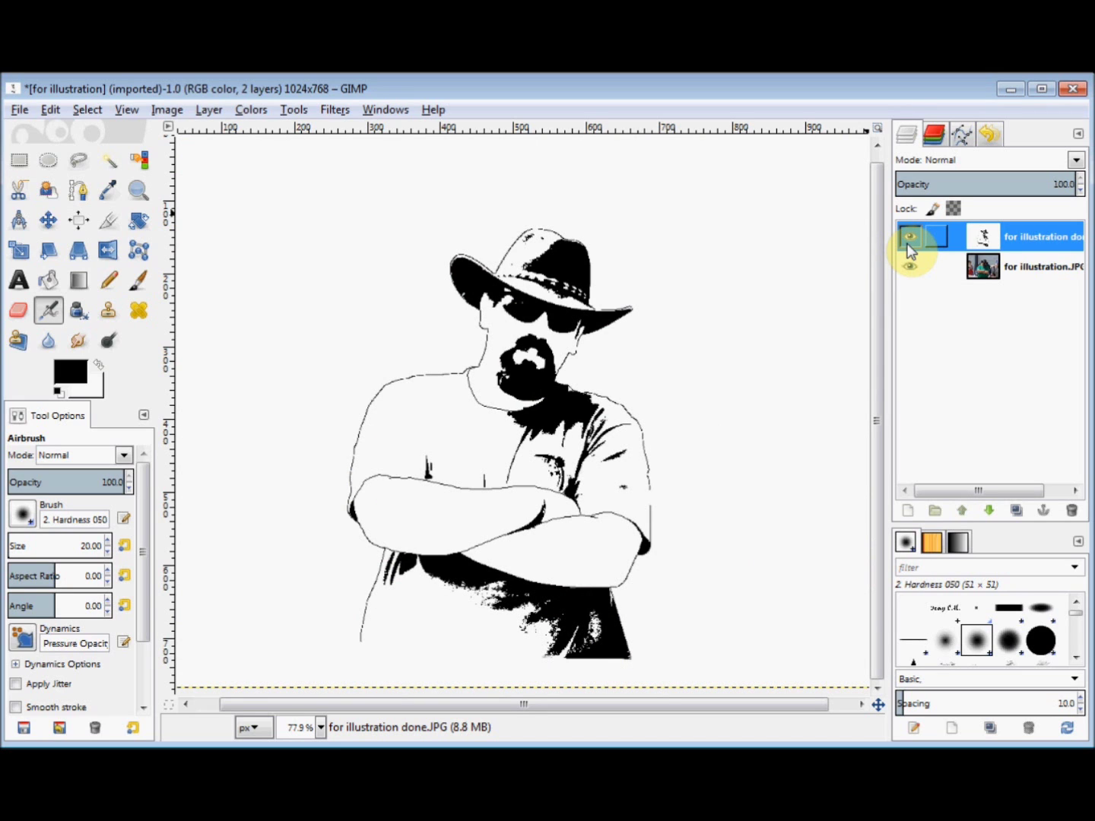
Step: Delete the "for illustration done.JPG" layer, keeping the original photo layer
{"action": "left_click", "coordinate": [1071, 510]}
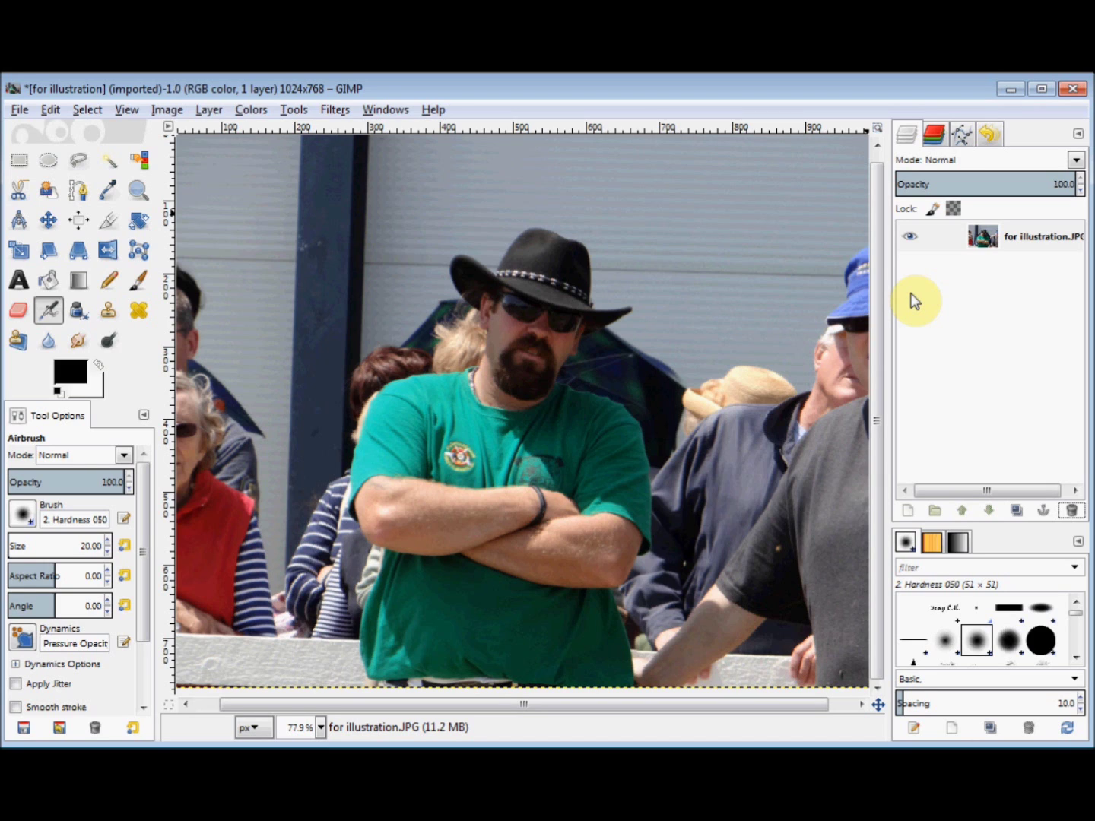
Step: Start a Free Select outline of the man in the hat, from his waist around the image-left elbow and sleeve to the collar
{"action": "left_click", "coordinate": [143, 187]}
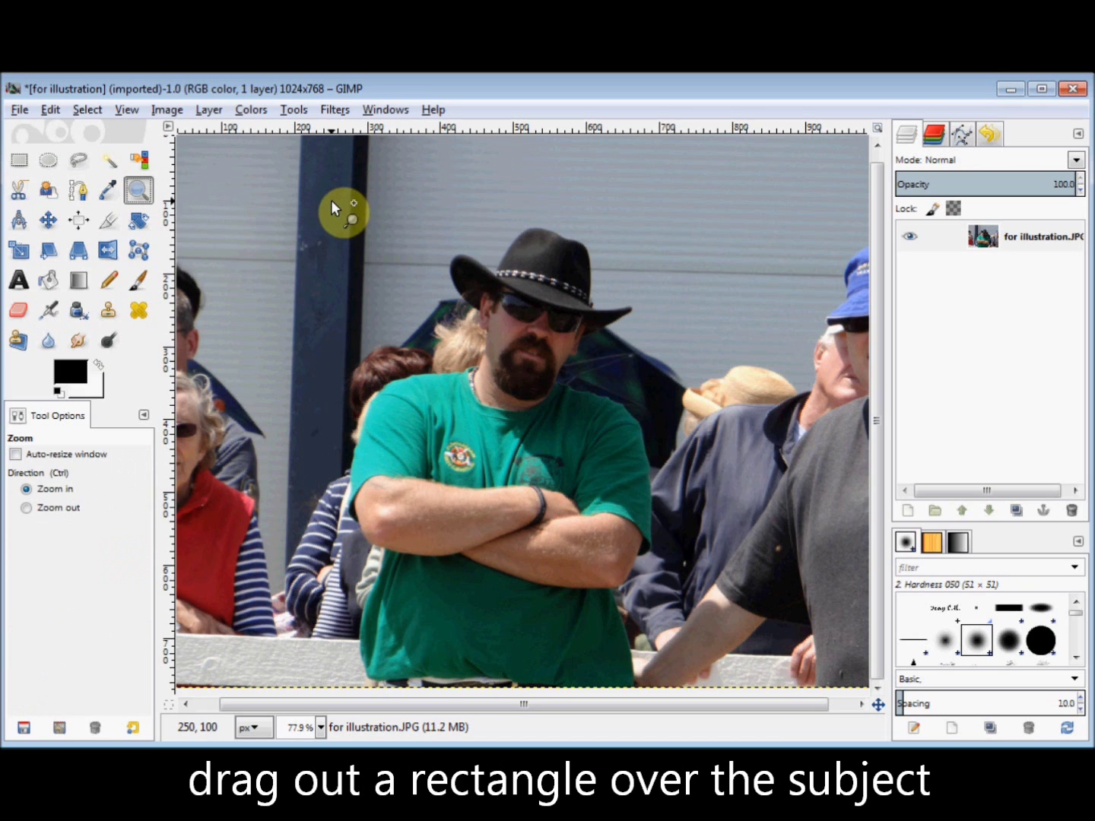
{"action": "left_click_drag", "start_coordinate": [328, 208], "coordinate": [682, 674]}
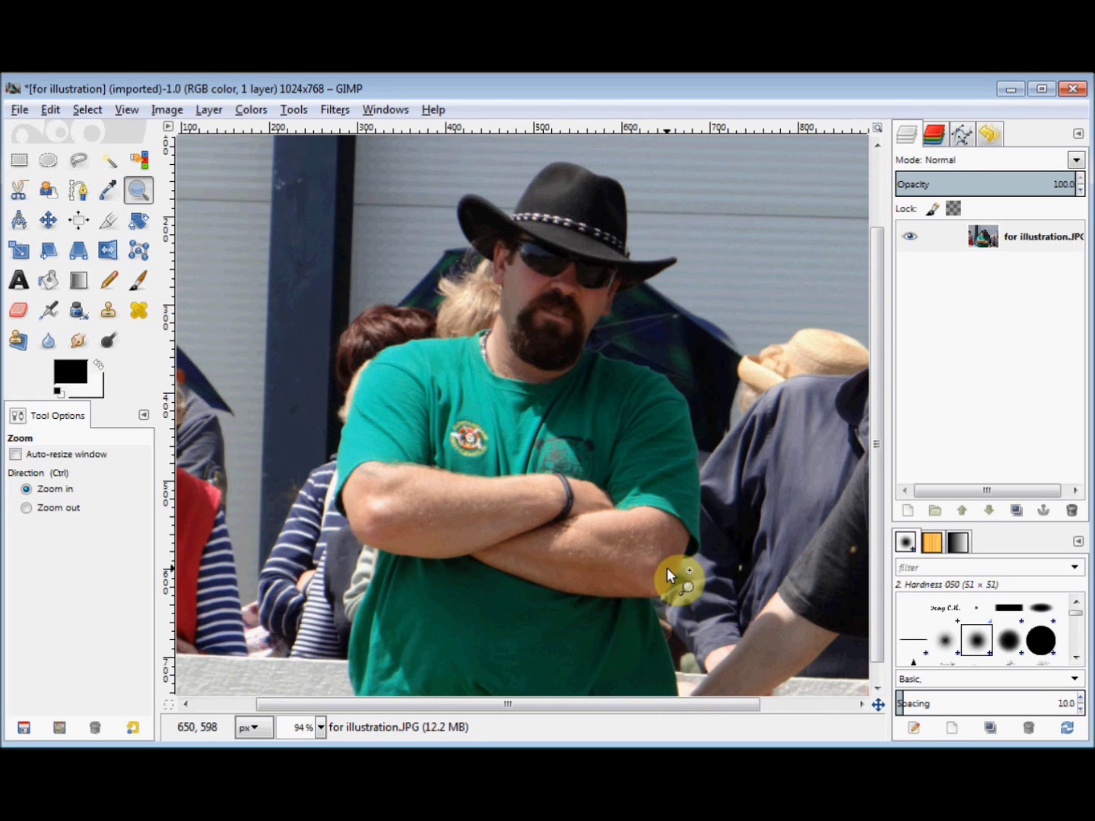
{"action": "left_click", "coordinate": [82, 172]}
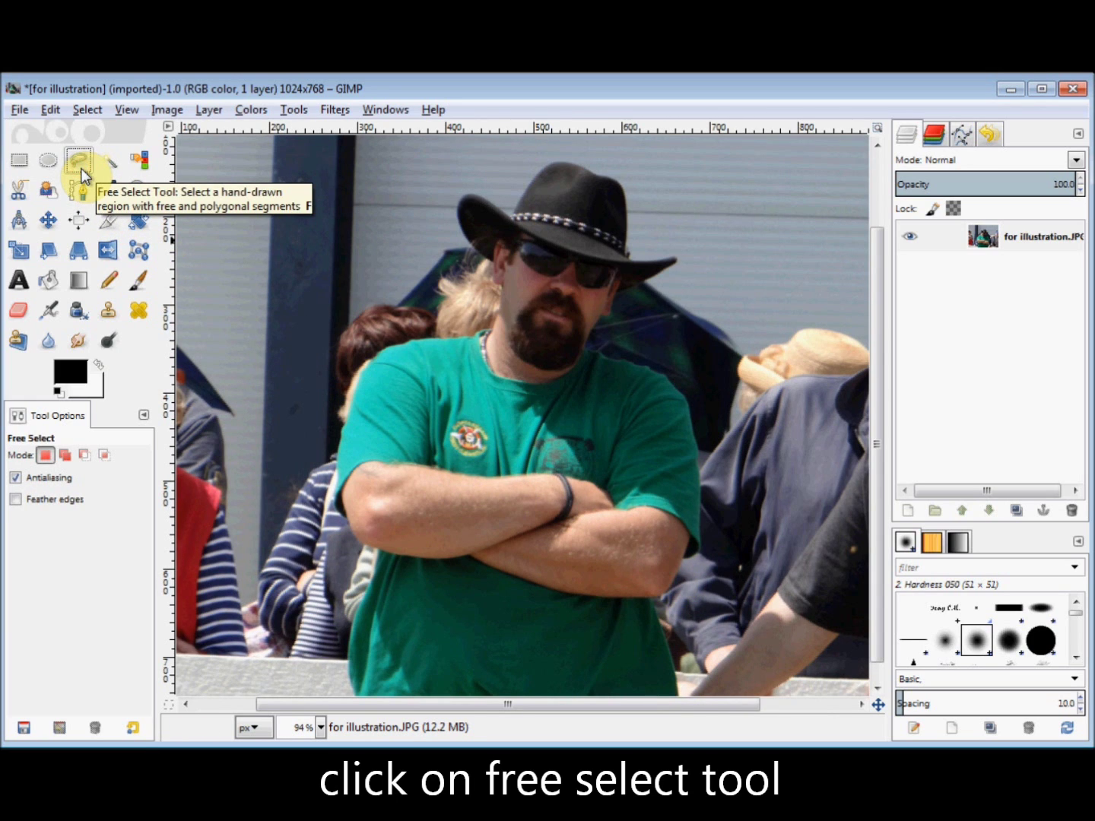
{"action": "left_click", "coordinate": [364, 616]}
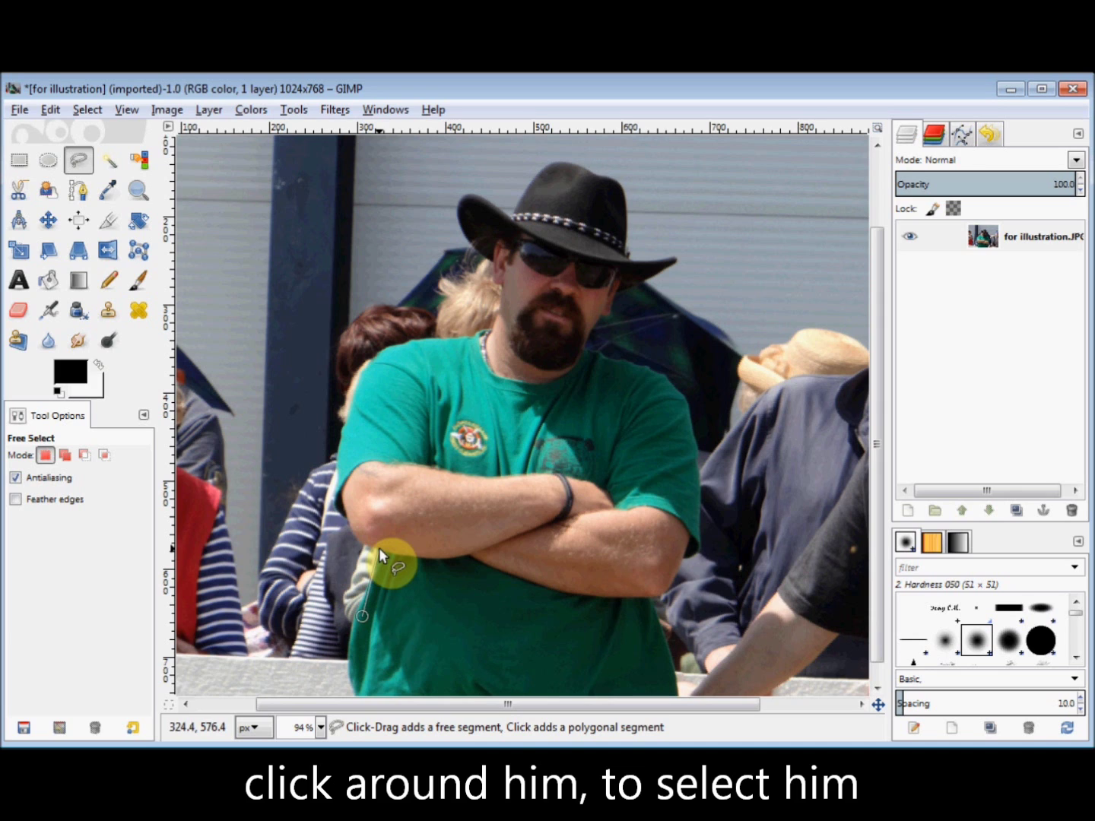
{"action": "left_click", "coordinate": [370, 547]}
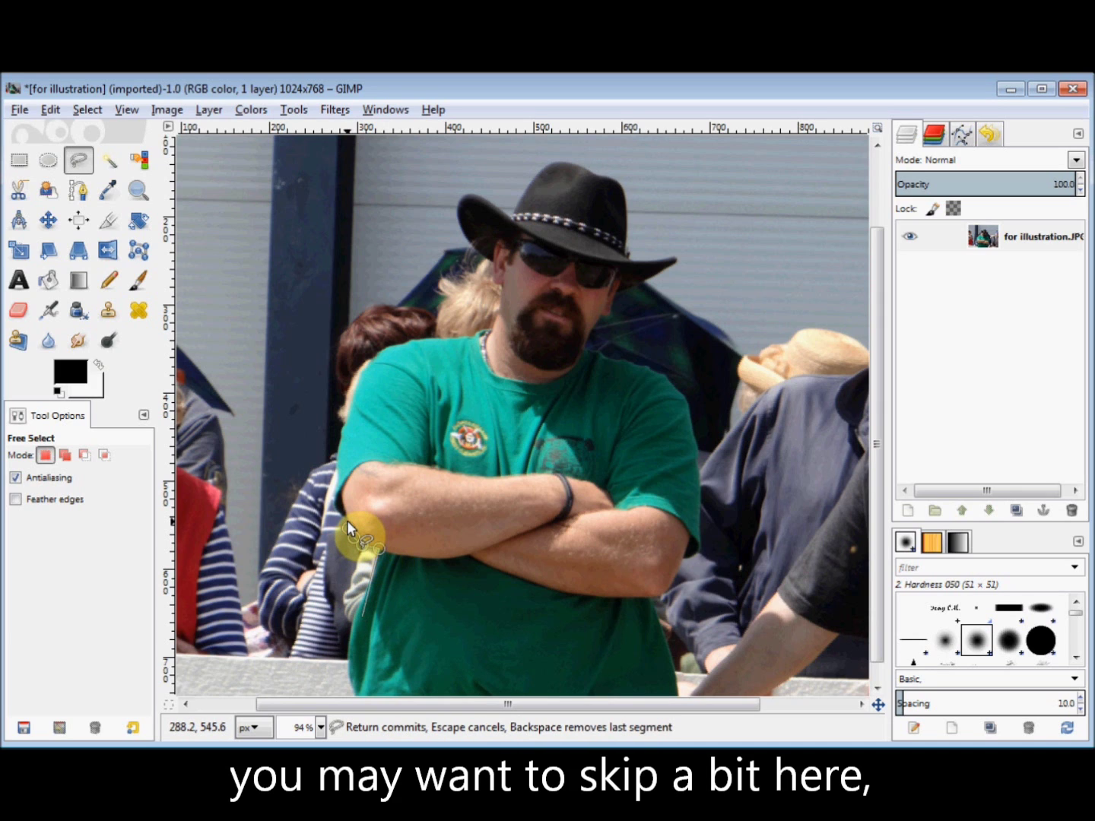
{"action": "left_click", "coordinate": [335, 499]}
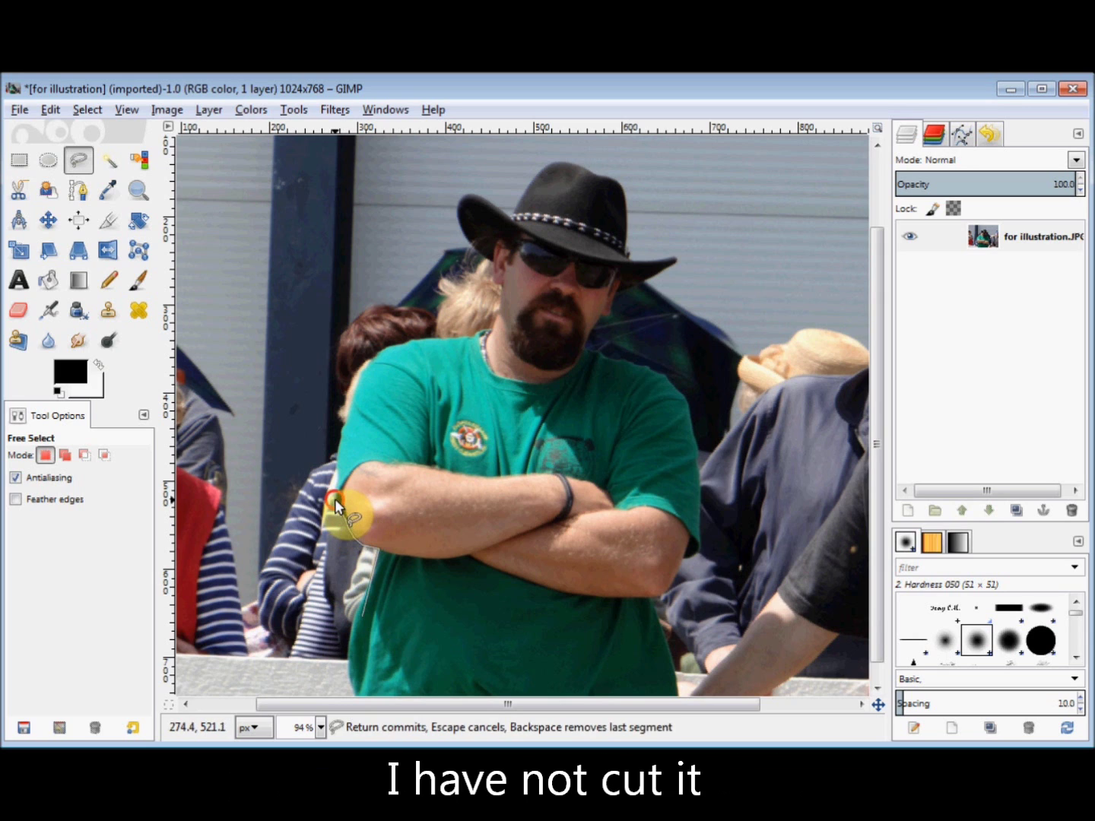
{"action": "left_click", "coordinate": [337, 477]}
{"action": "left_click", "coordinate": [345, 417]}
{"action": "left_click", "coordinate": [363, 370]}
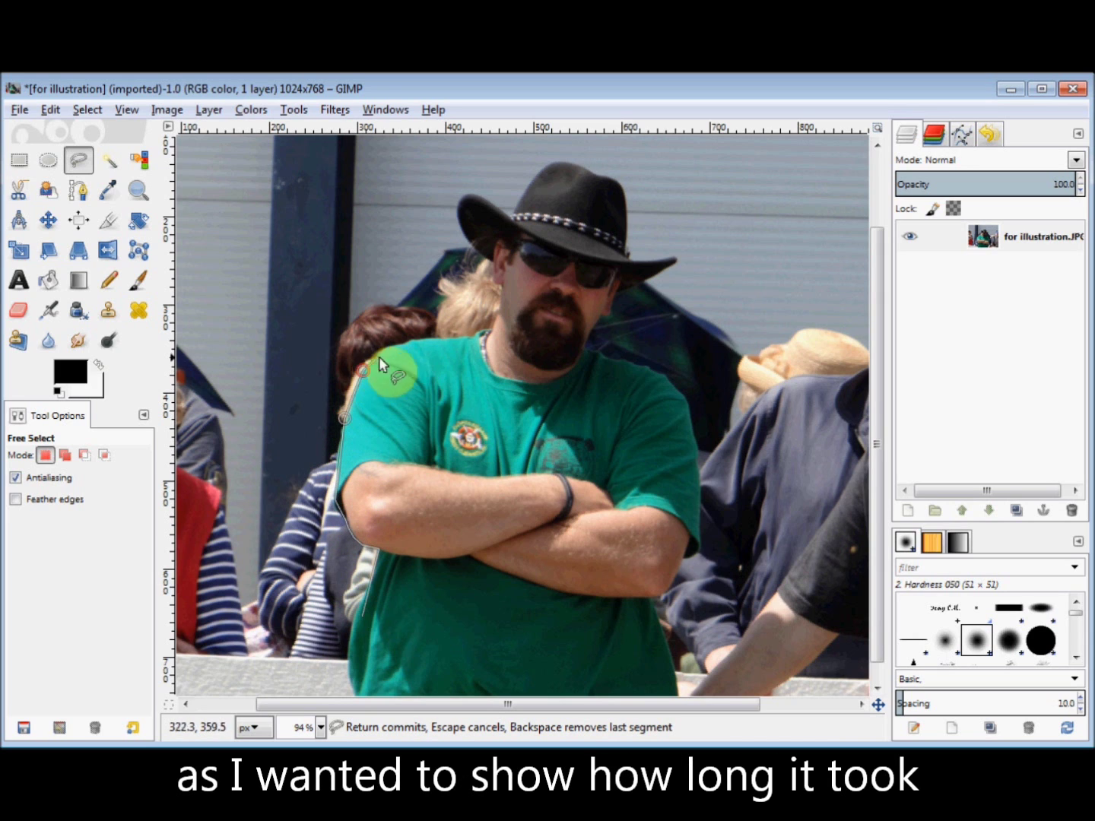
{"action": "left_click", "coordinate": [413, 341]}
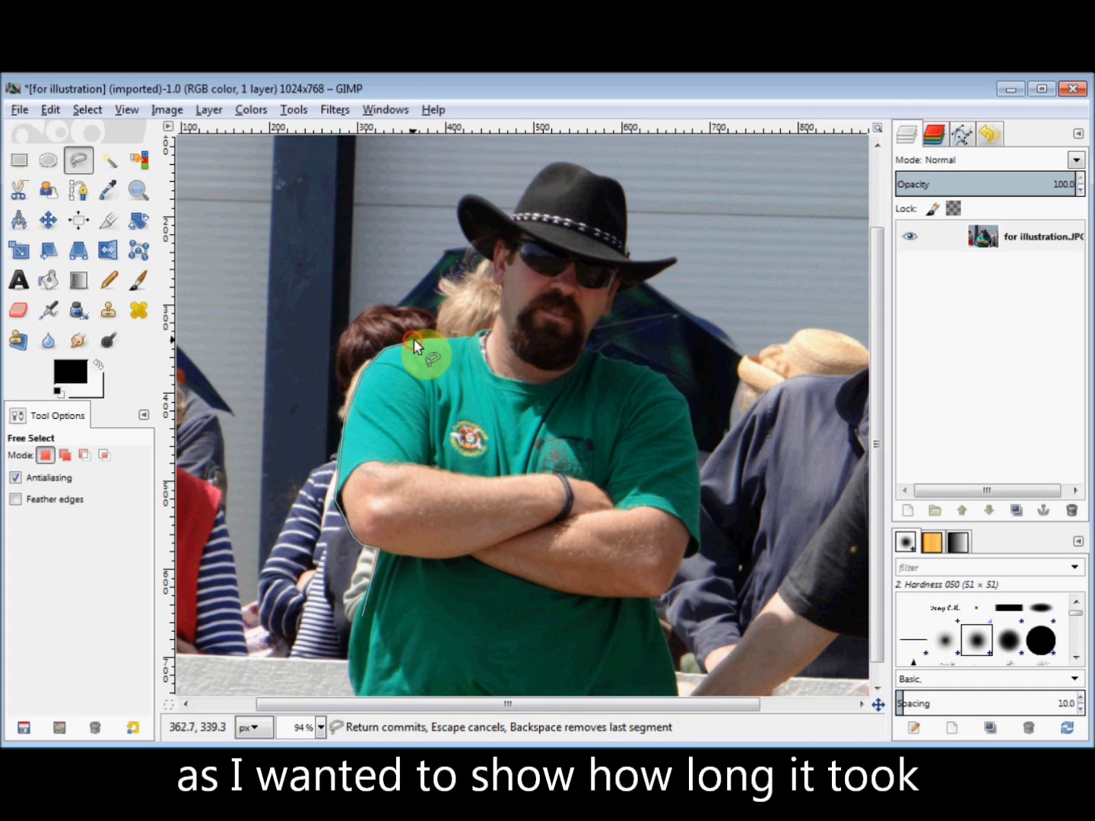
{"action": "left_click", "coordinate": [474, 339]}
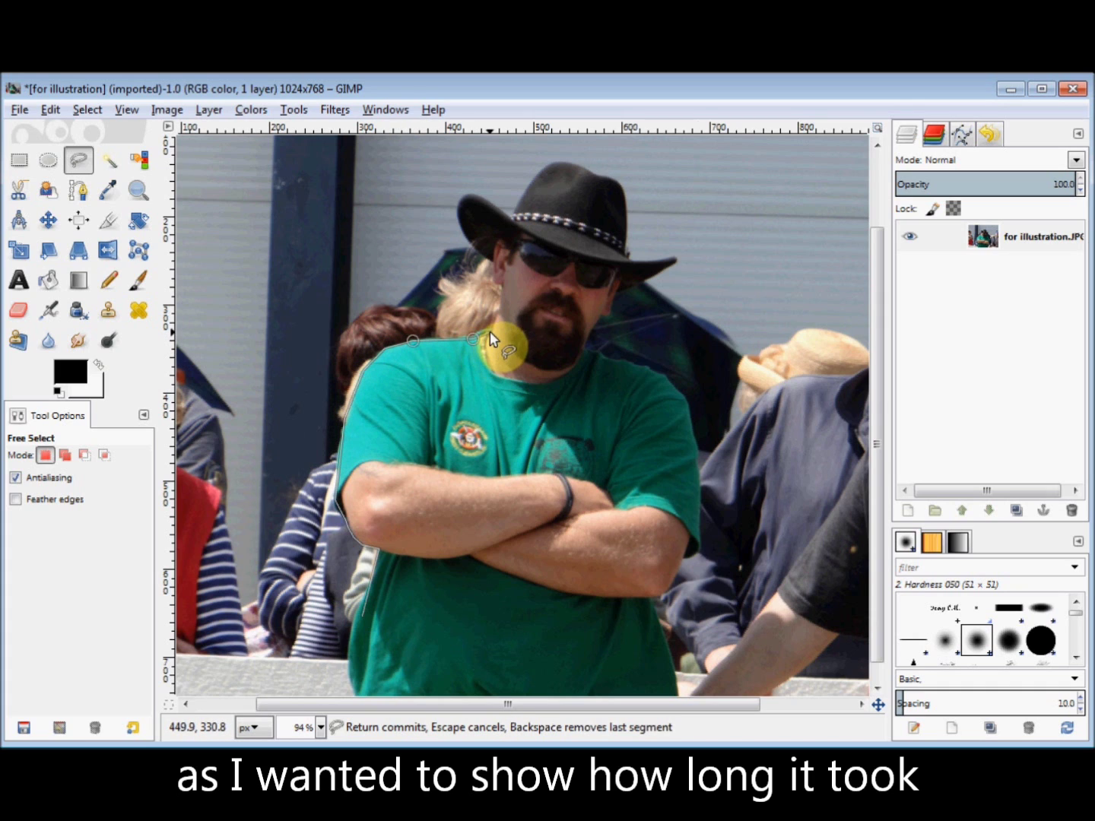
Step: Continue the Free Select outline up the neck and ear, around the image-left hat brim to the base of the crown
{"action": "left_click", "coordinate": [490, 334]}
{"action": "left_click", "coordinate": [502, 288]}
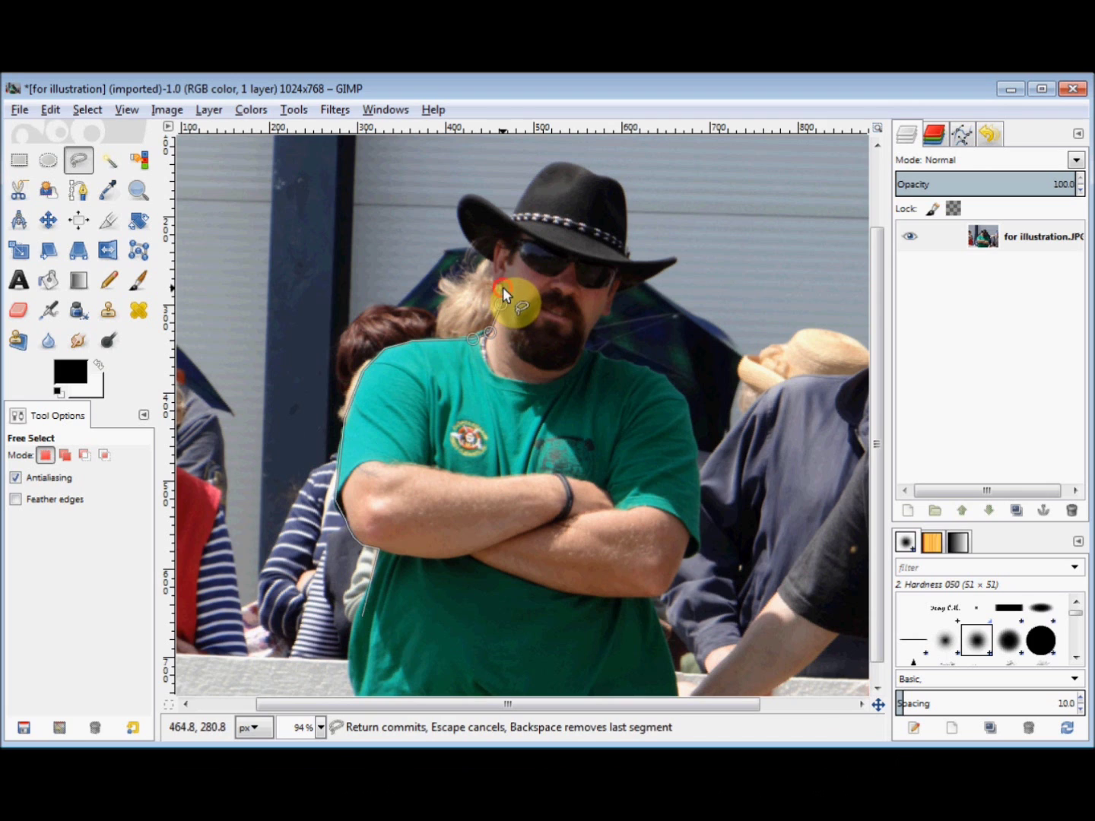
{"action": "left_click", "coordinate": [494, 270]}
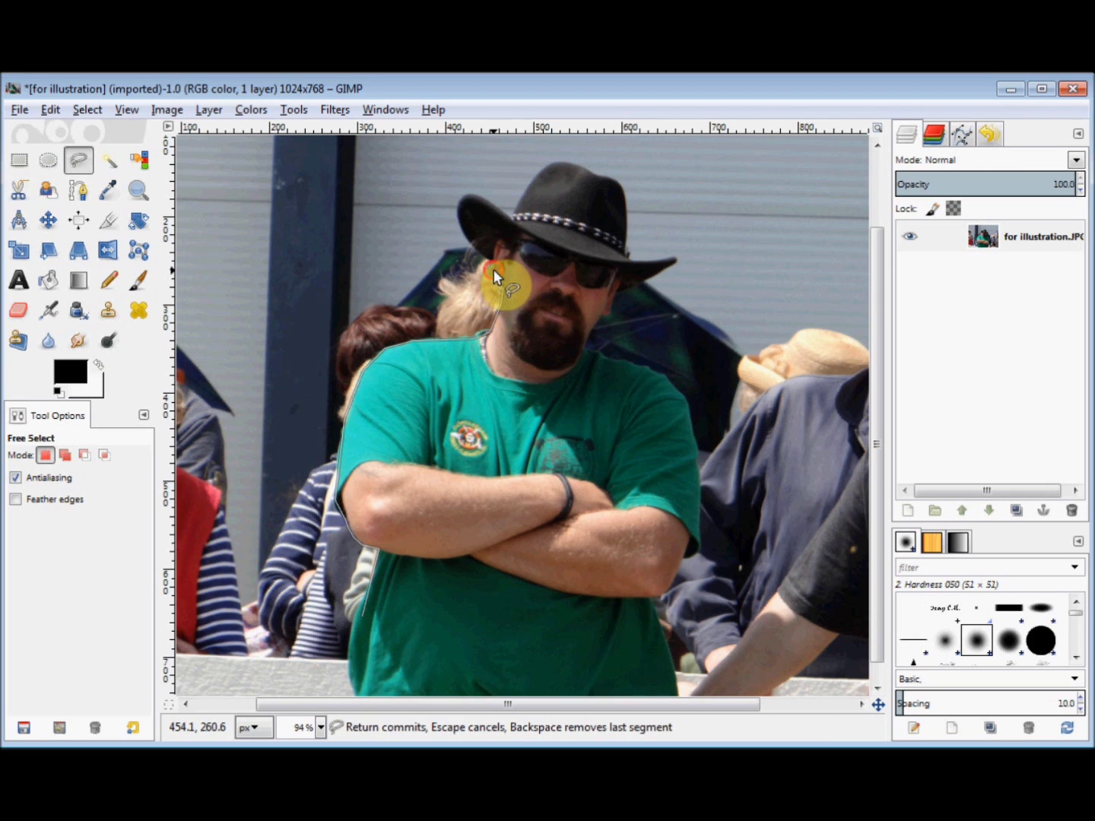
{"action": "left_click", "coordinate": [467, 242]}
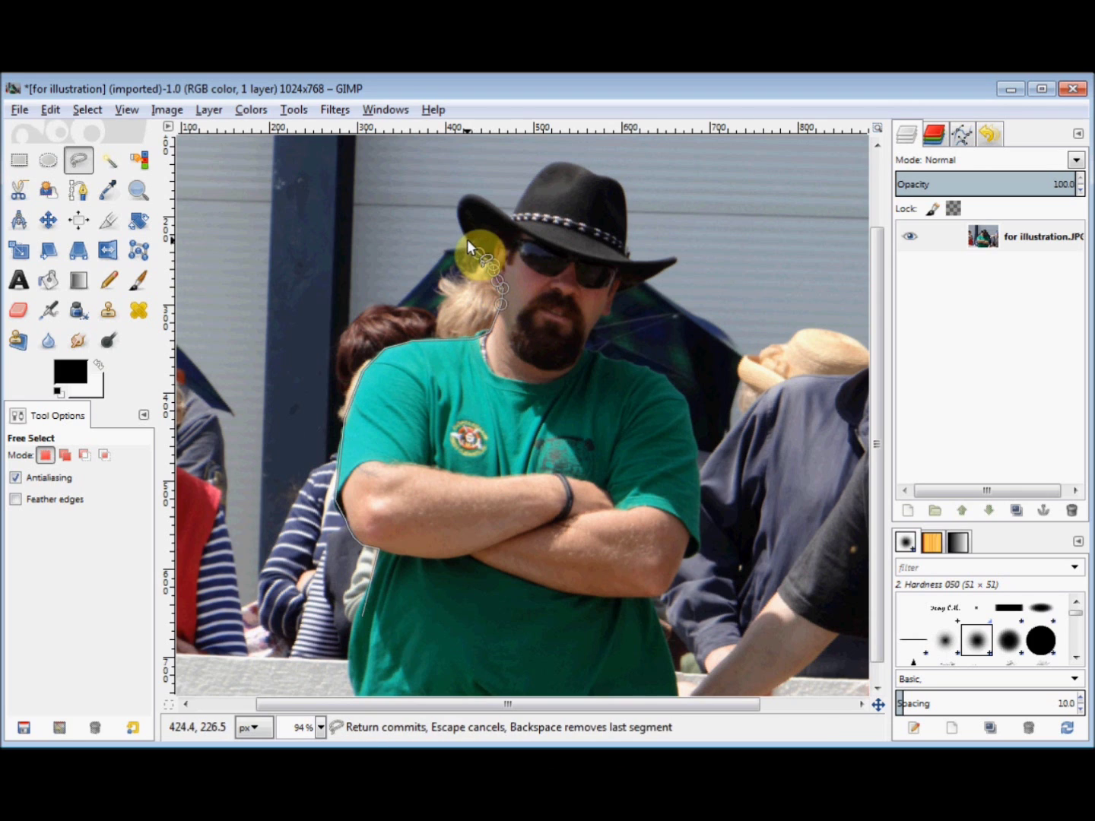
{"action": "left_click", "coordinate": [461, 224]}
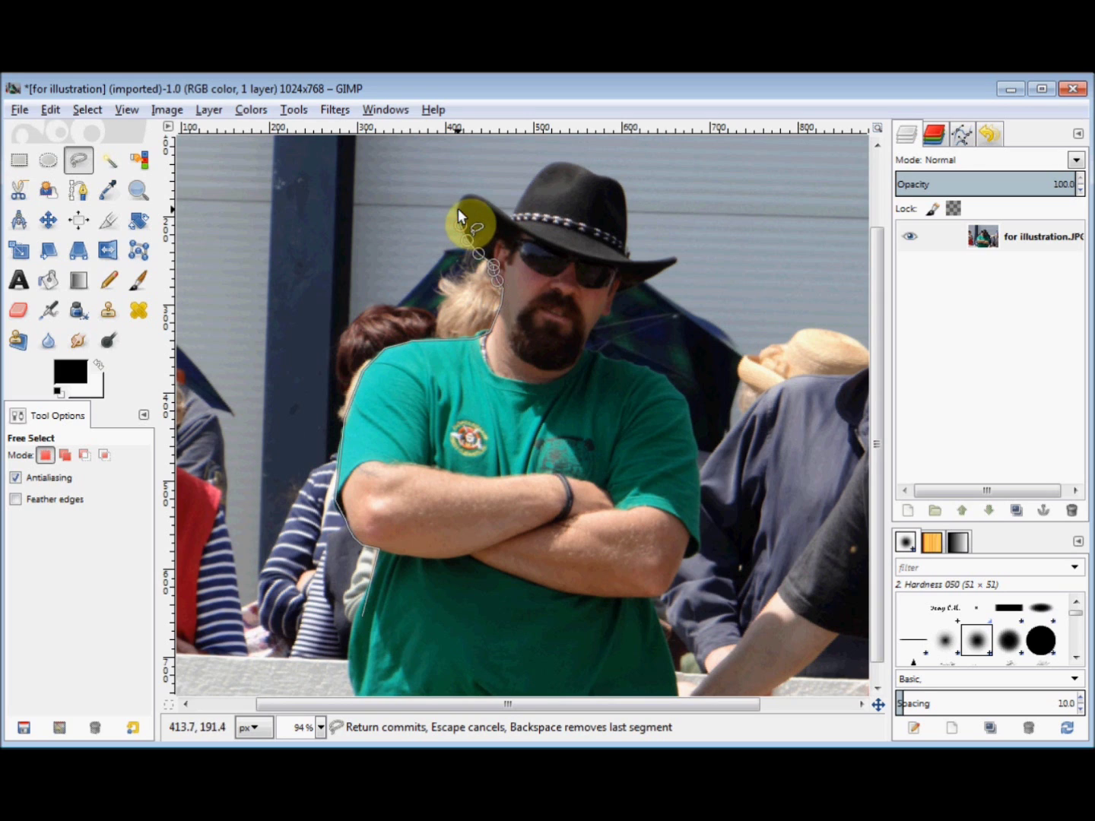
{"action": "left_click", "coordinate": [461, 201]}
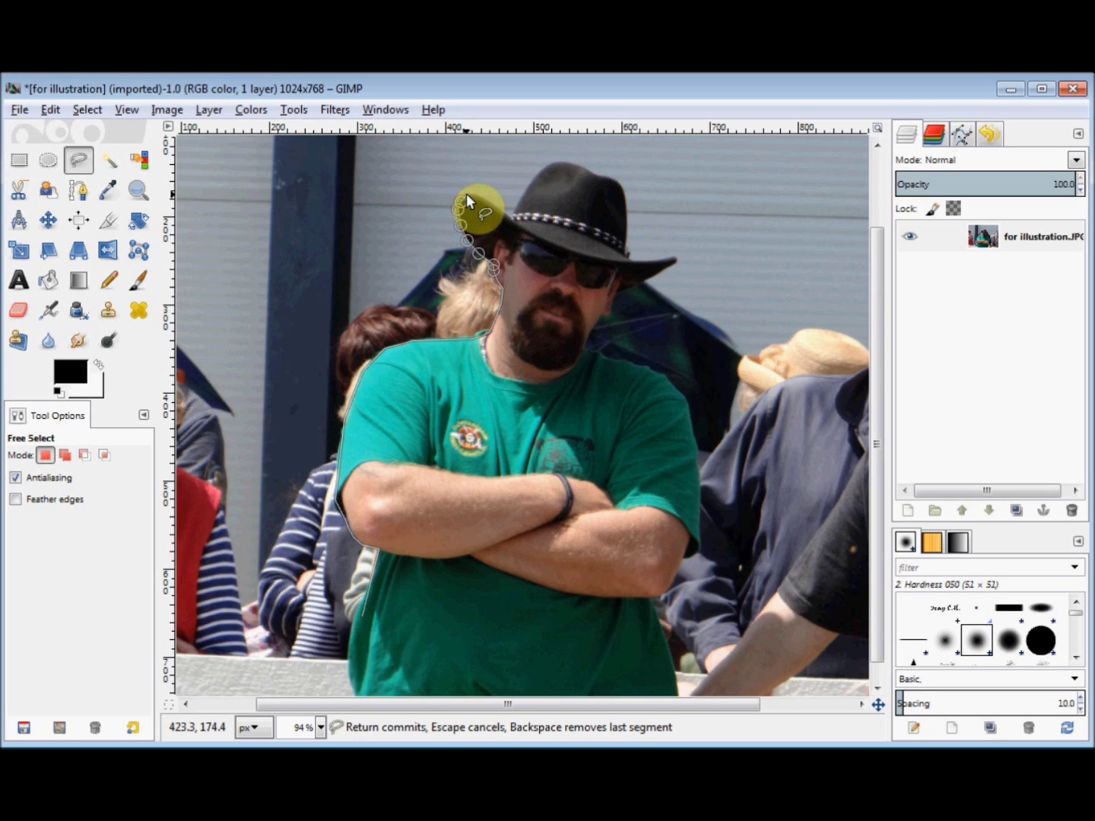
{"action": "left_click", "coordinate": [468, 196]}
{"action": "left_click", "coordinate": [484, 197]}
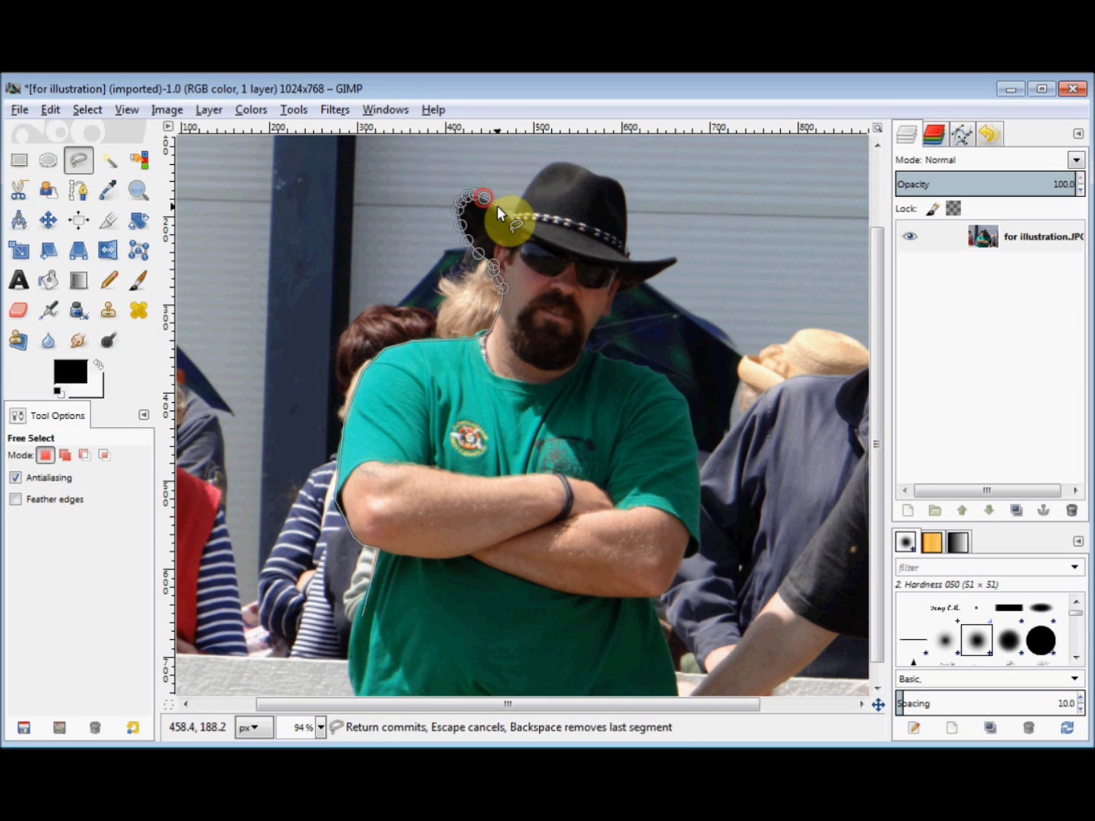
{"action": "left_click", "coordinate": [510, 212]}
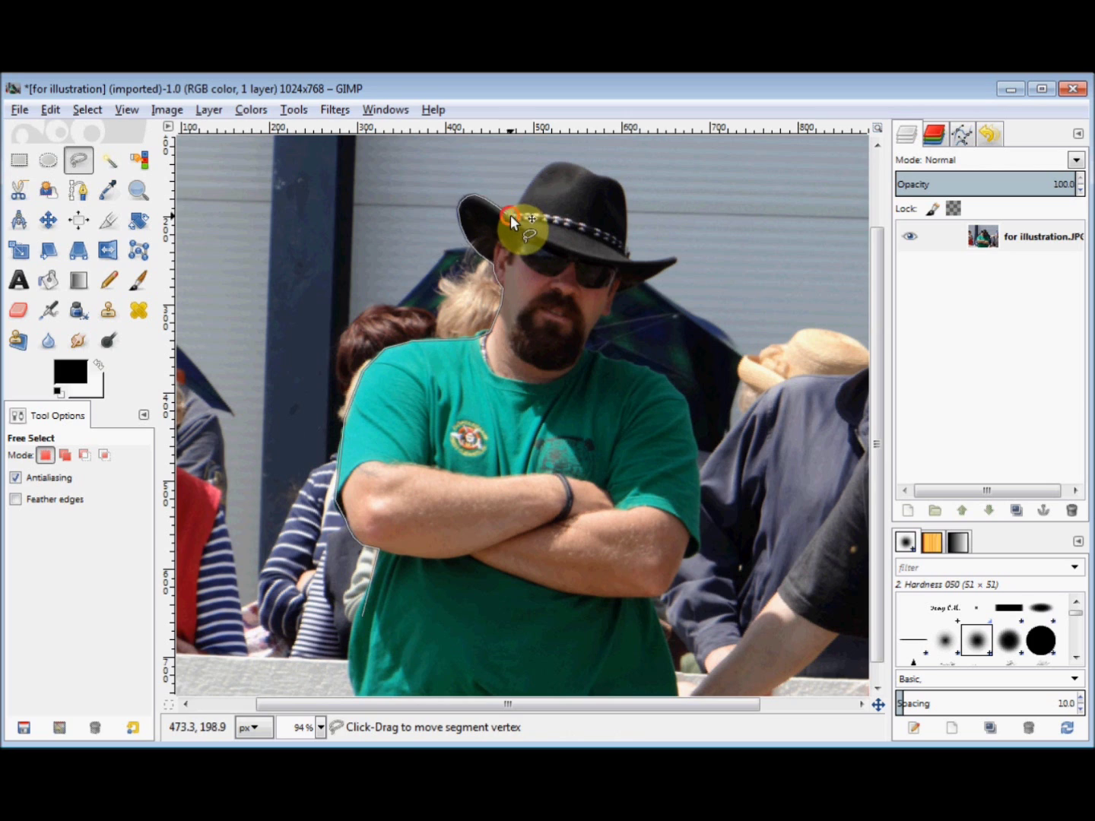
Step: Trace the Free Select outline over the crown of the hat and onto its image-right side
{"action": "left_click", "coordinate": [519, 198]}
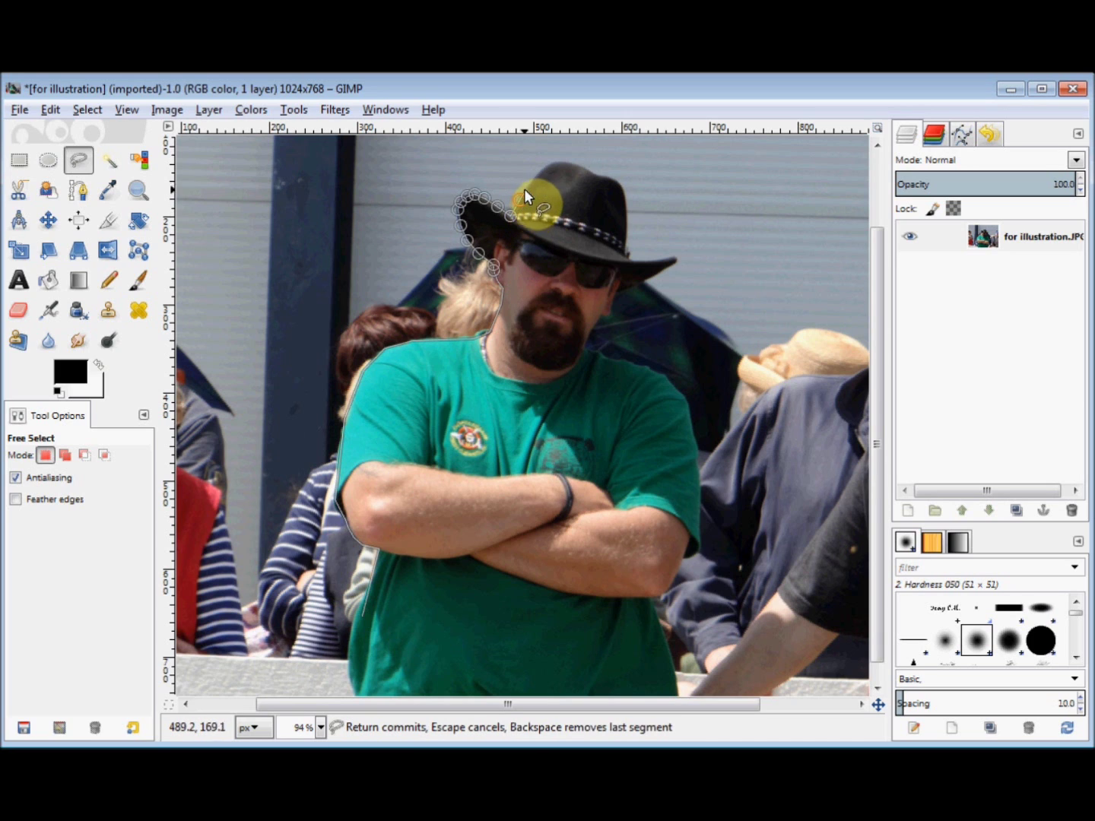
{"action": "left_click", "coordinate": [531, 182]}
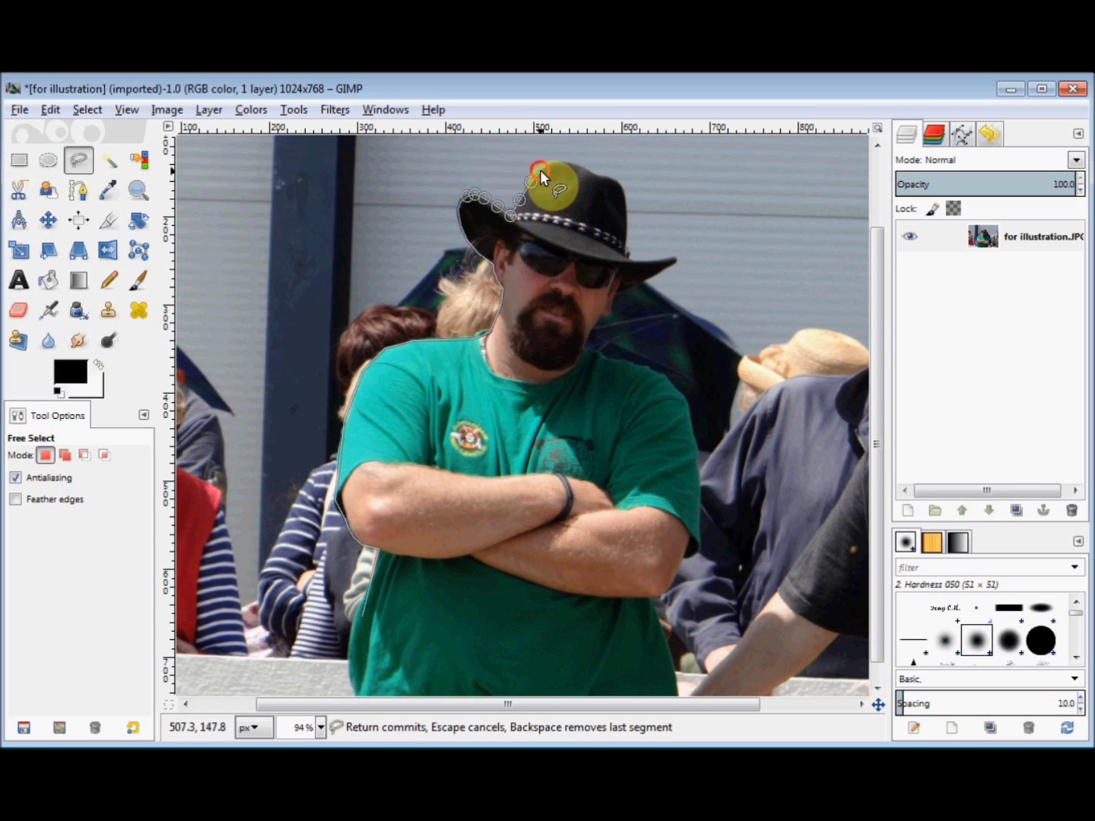
{"action": "left_click", "coordinate": [541, 171]}
{"action": "left_click", "coordinate": [551, 165]}
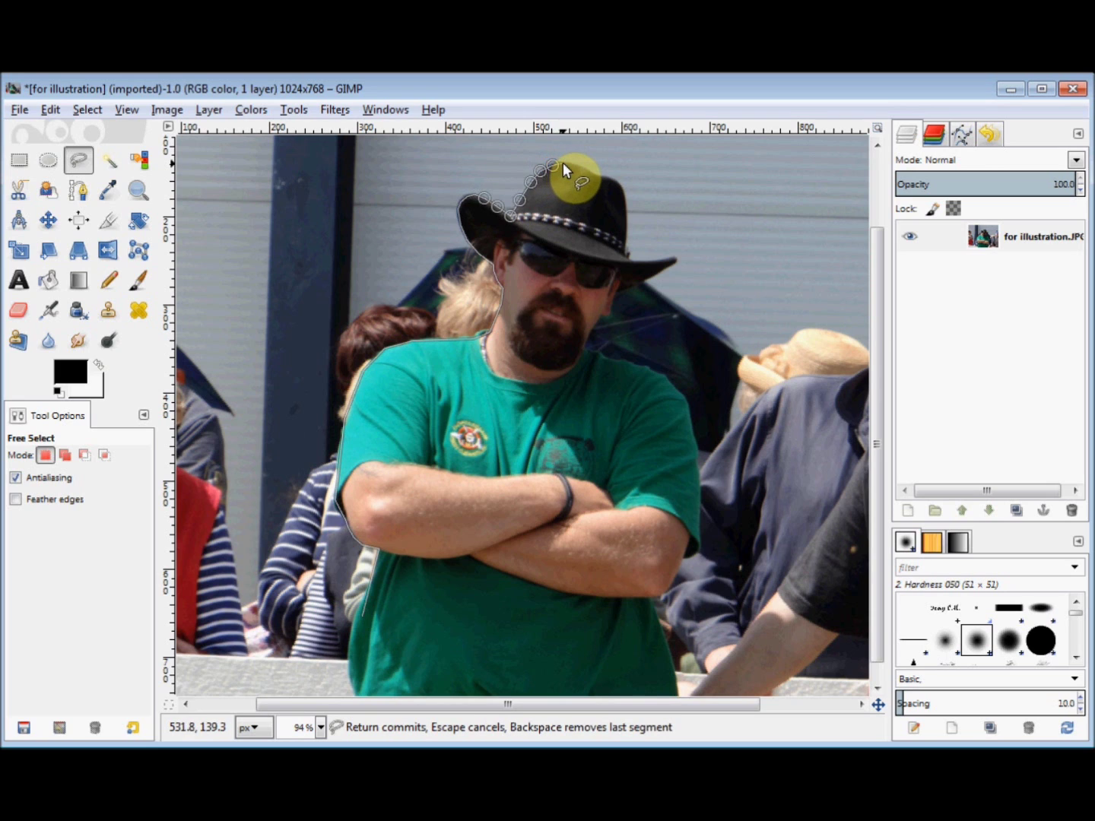
{"action": "left_click", "coordinate": [567, 164]}
{"action": "left_click", "coordinate": [583, 165]}
{"action": "left_click", "coordinate": [593, 172]}
{"action": "left_click", "coordinate": [607, 175]}
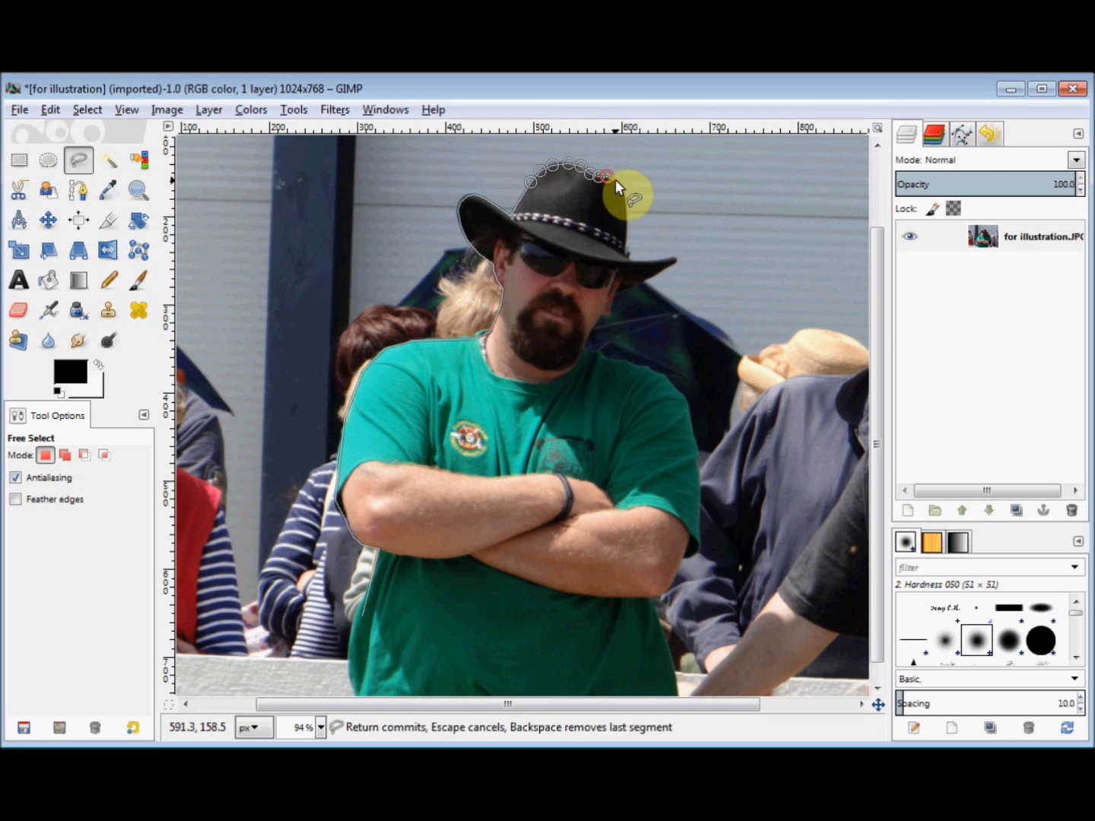
{"action": "left_click", "coordinate": [619, 187]}
{"action": "left_click", "coordinate": [625, 206]}
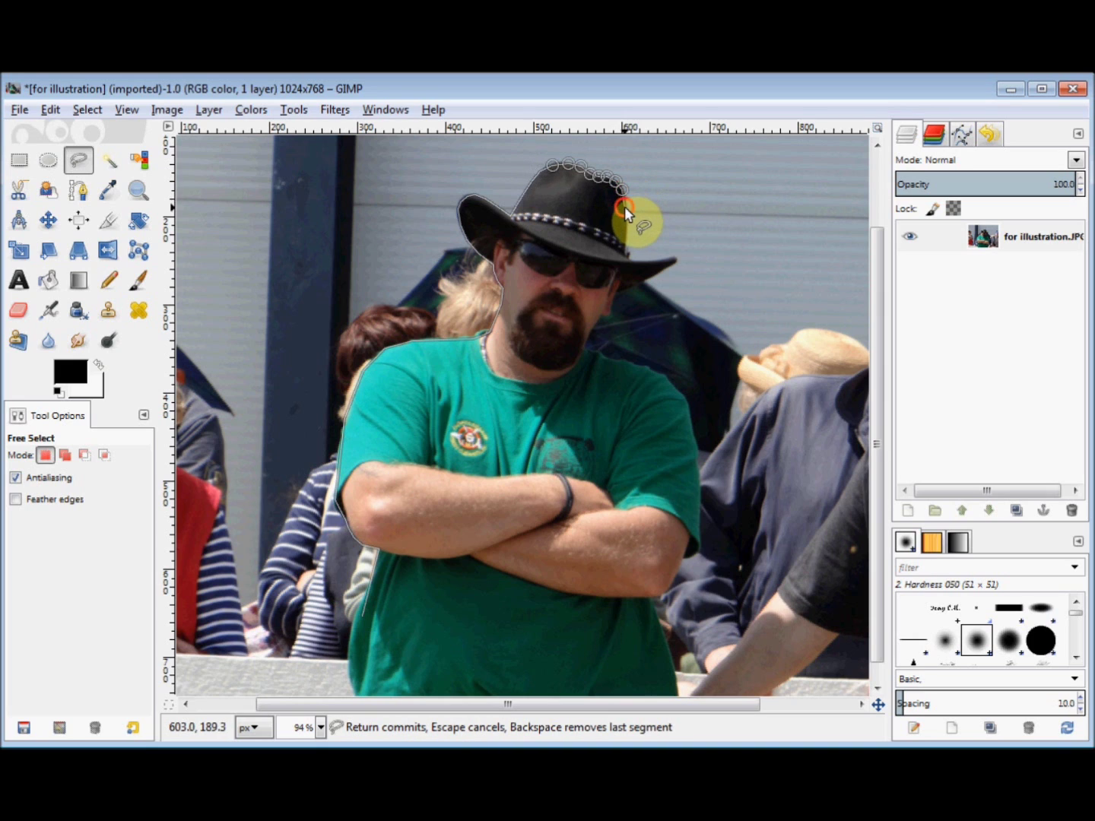
Step: Trace the Free Select outline around the image-right hat brim, out to its tip and back along the underside to the face
{"action": "left_click", "coordinate": [637, 261]}
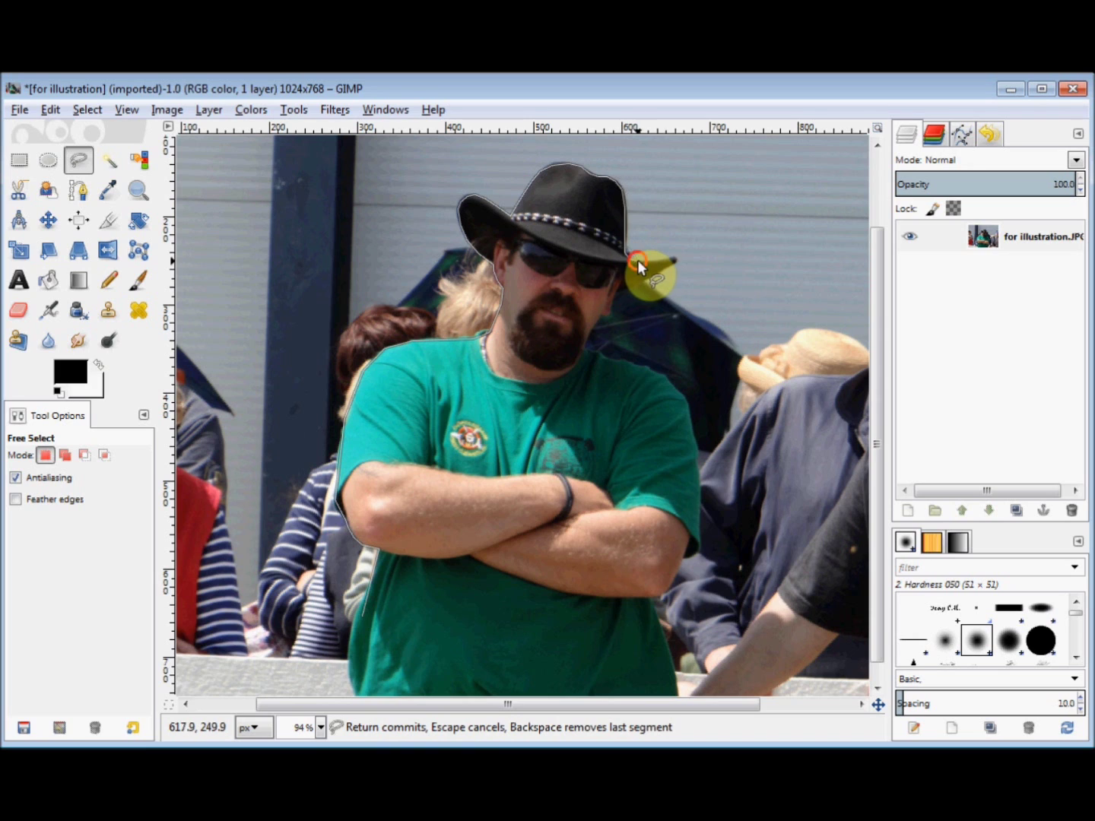
{"action": "left_click", "coordinate": [650, 261]}
{"action": "left_click", "coordinate": [662, 261]}
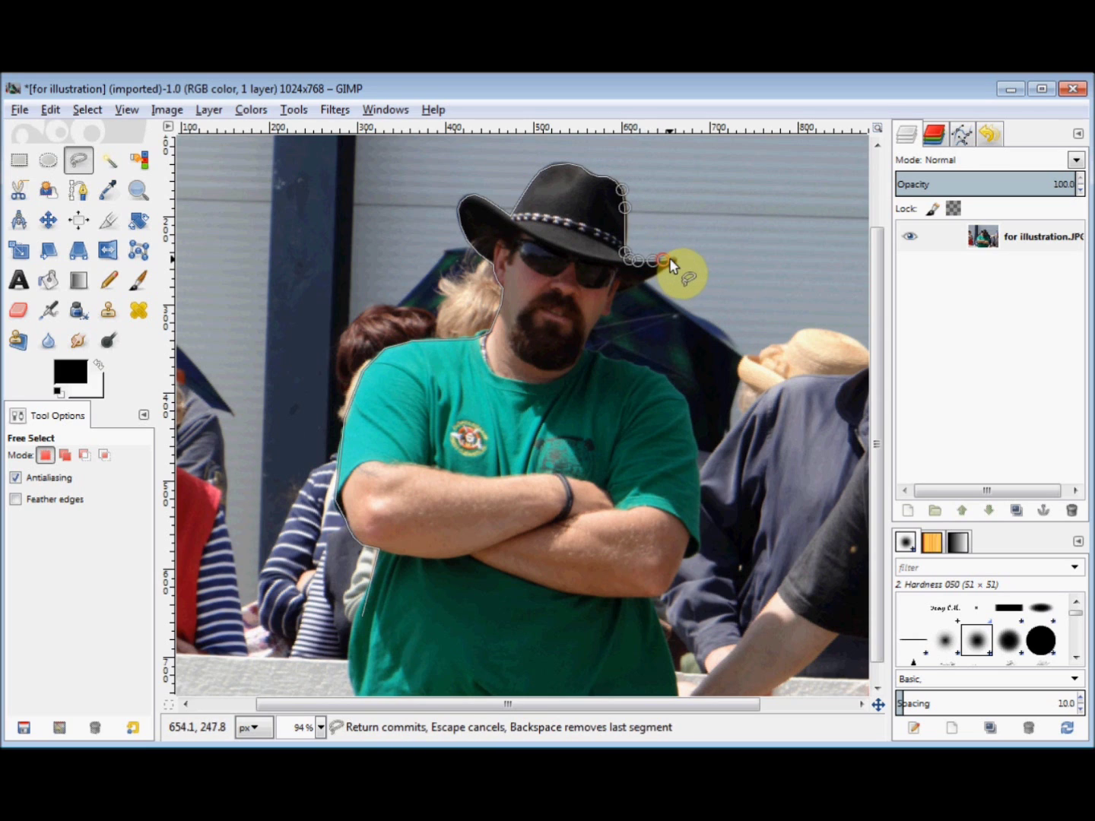
{"action": "left_click", "coordinate": [673, 260]}
{"action": "left_click", "coordinate": [649, 275]}
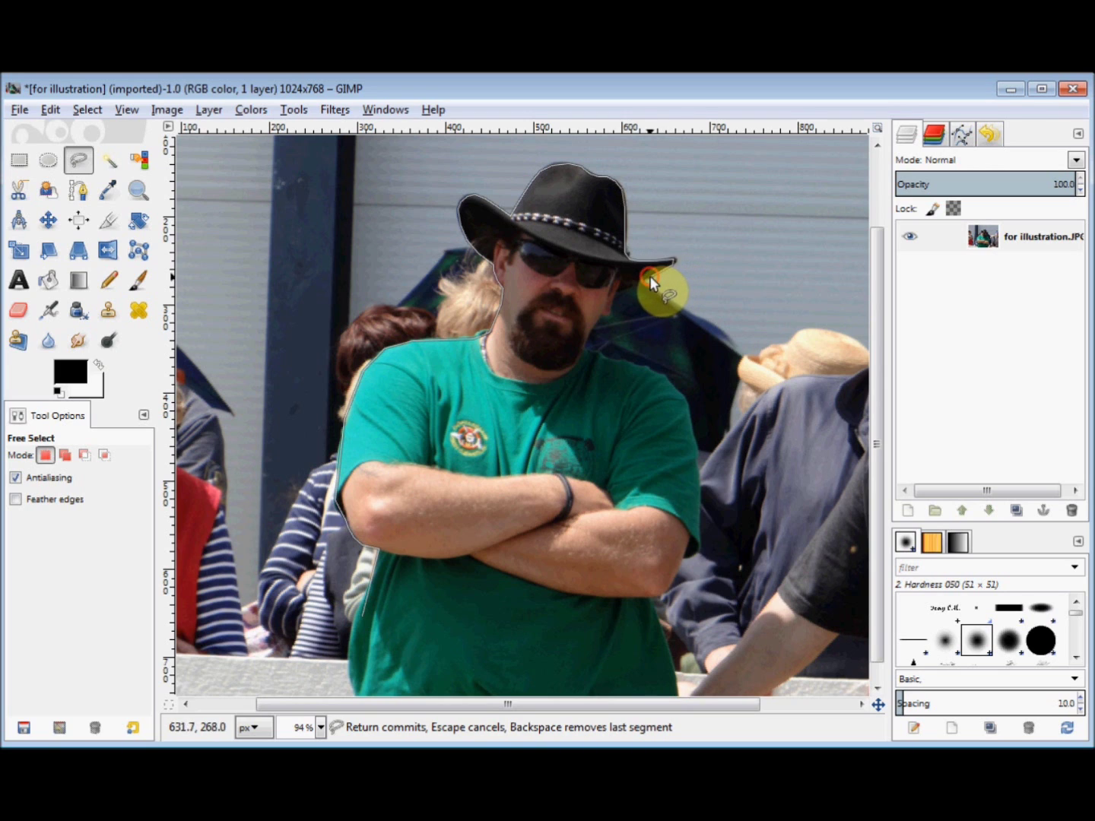
{"action": "left_click", "coordinate": [639, 284]}
{"action": "left_click", "coordinate": [629, 288]}
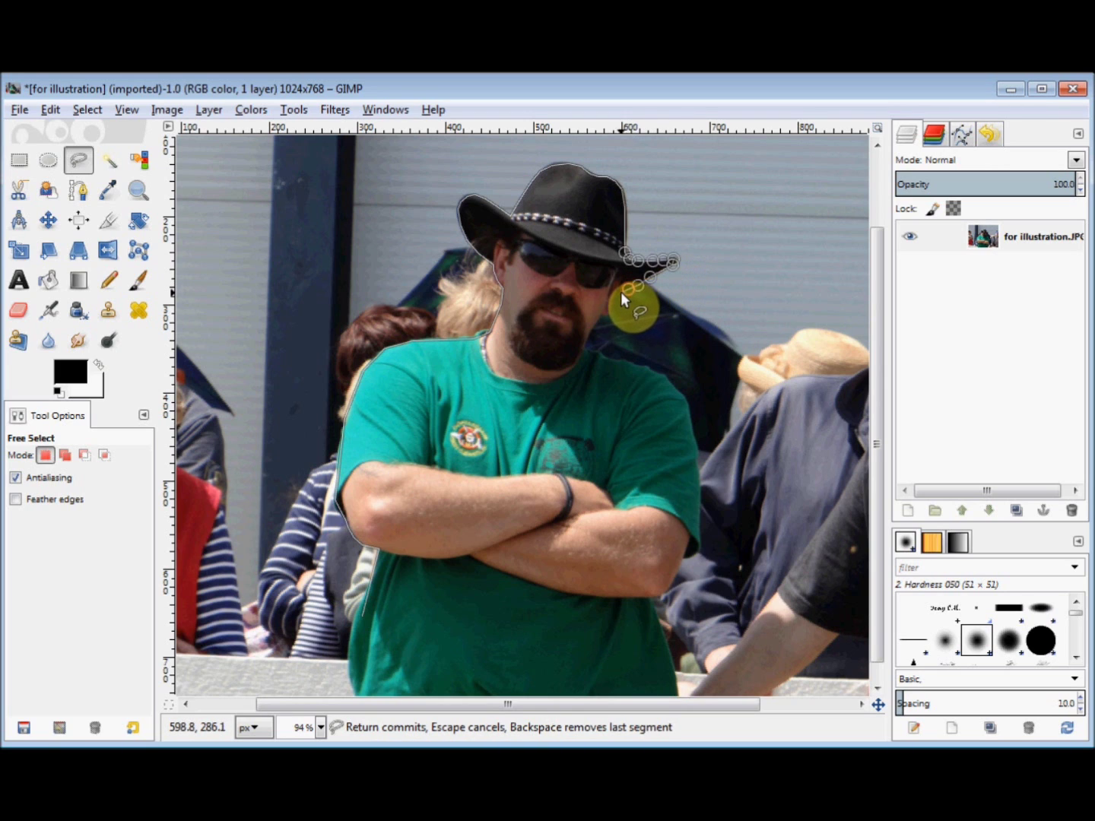
Step: Continue the Free Select outline down the cheek and neck, across the image-right shoulder and down to the sleeve hem
{"action": "left_click", "coordinate": [612, 301]}
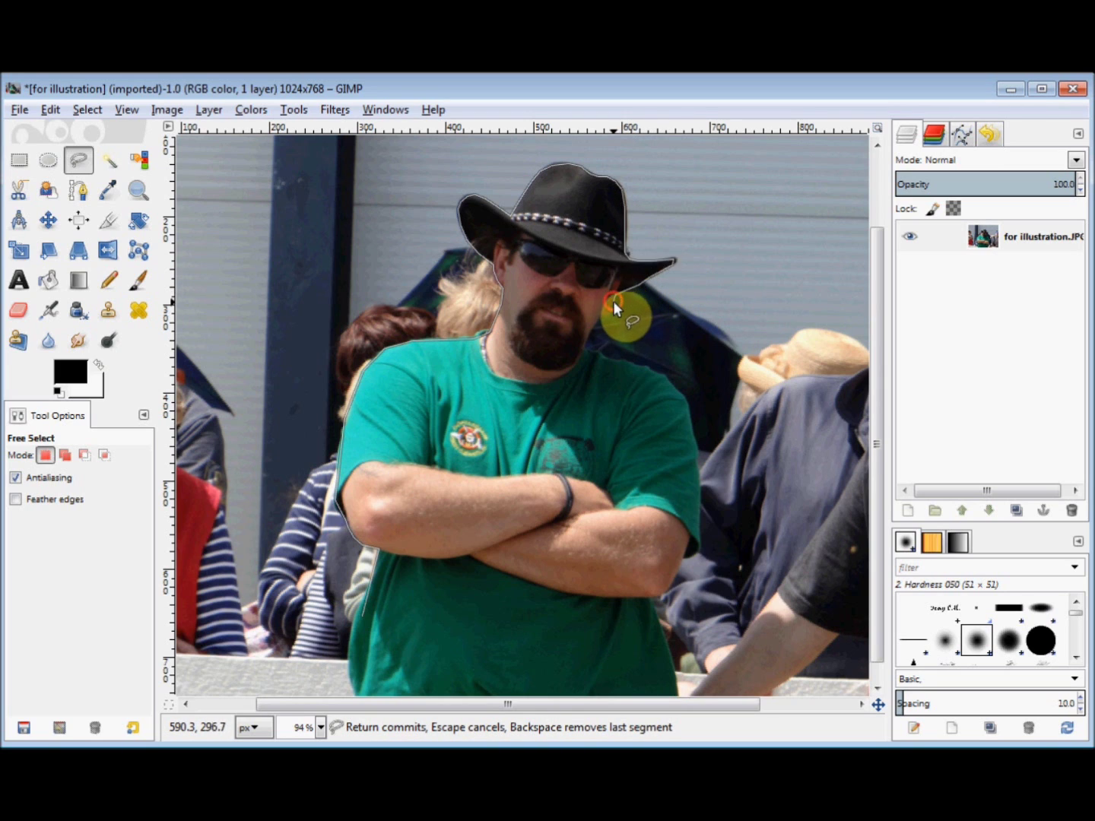
{"action": "left_click", "coordinate": [599, 314]}
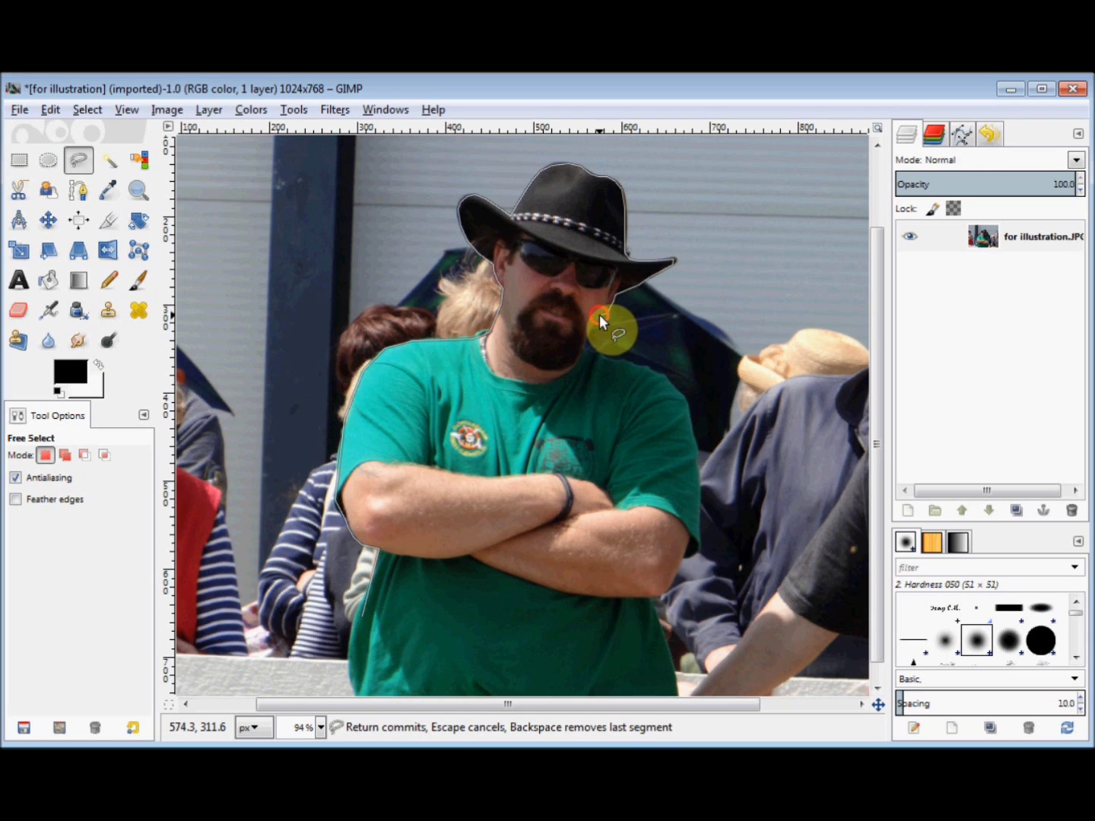
{"action": "left_click", "coordinate": [586, 342]}
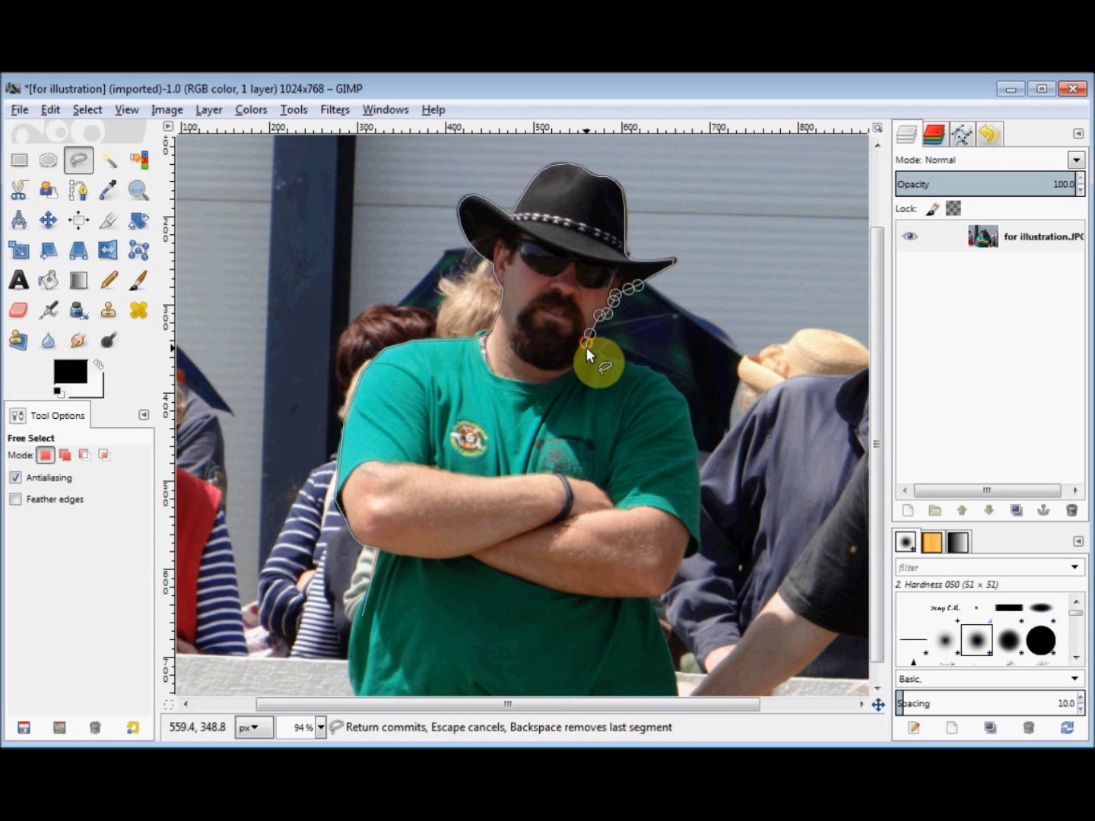
{"action": "left_click", "coordinate": [623, 361]}
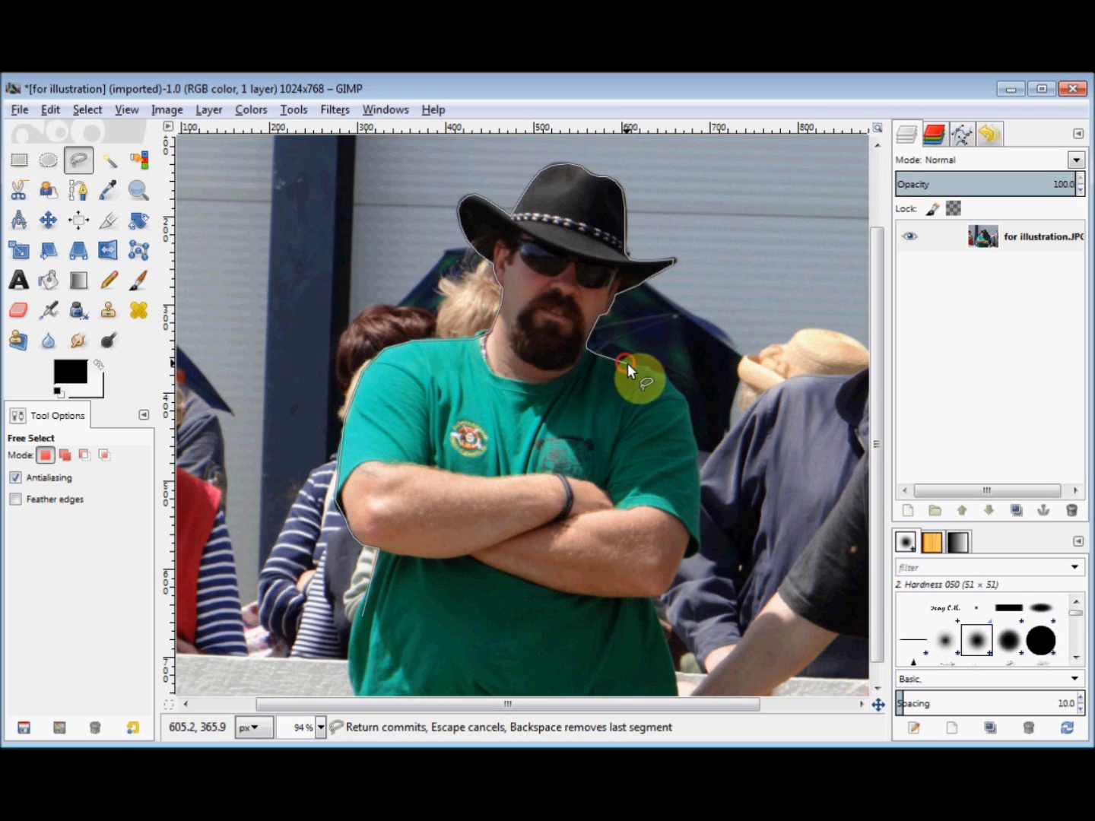
{"action": "left_click", "coordinate": [666, 377]}
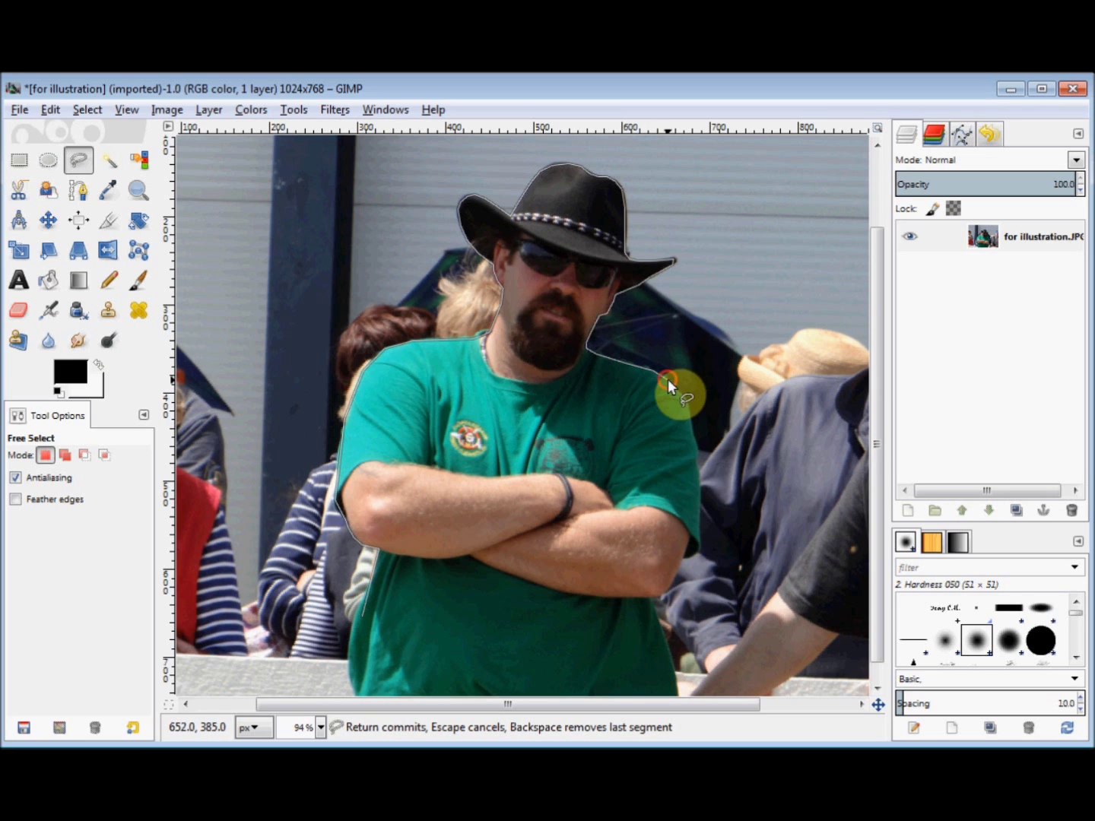
{"action": "left_click", "coordinate": [684, 399]}
{"action": "left_click", "coordinate": [699, 455]}
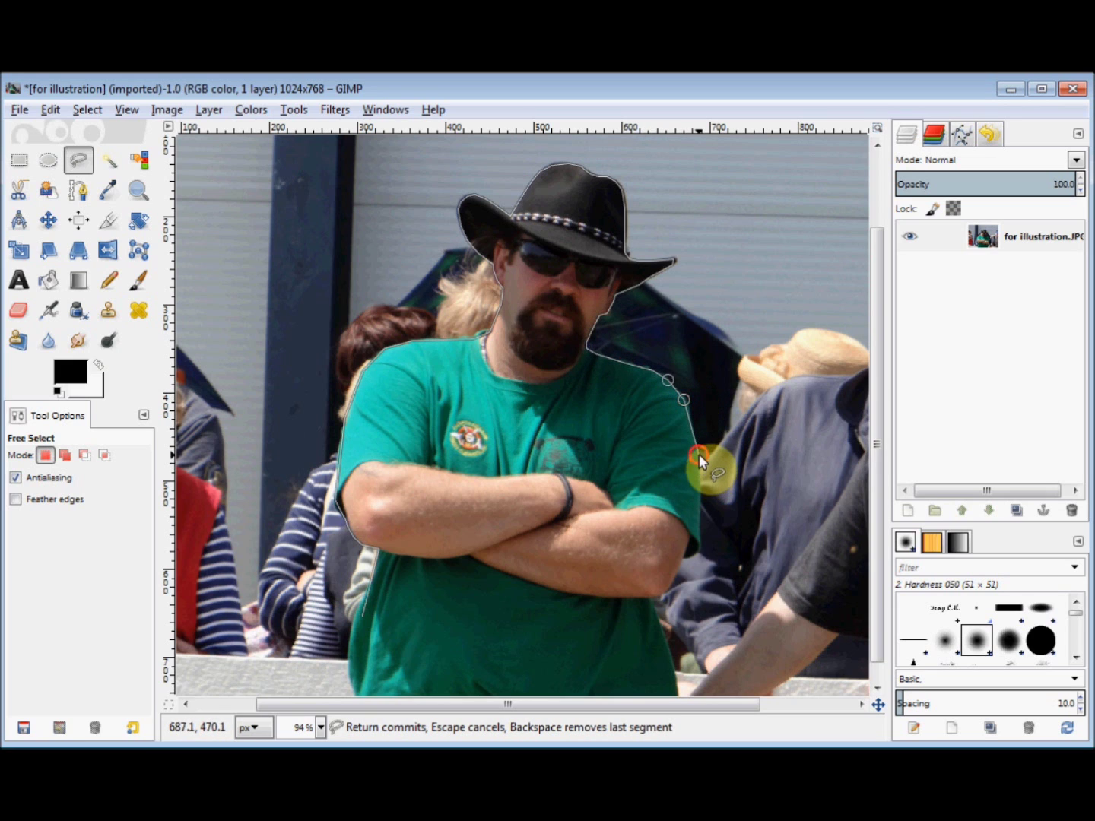
{"action": "left_click", "coordinate": [701, 541]}
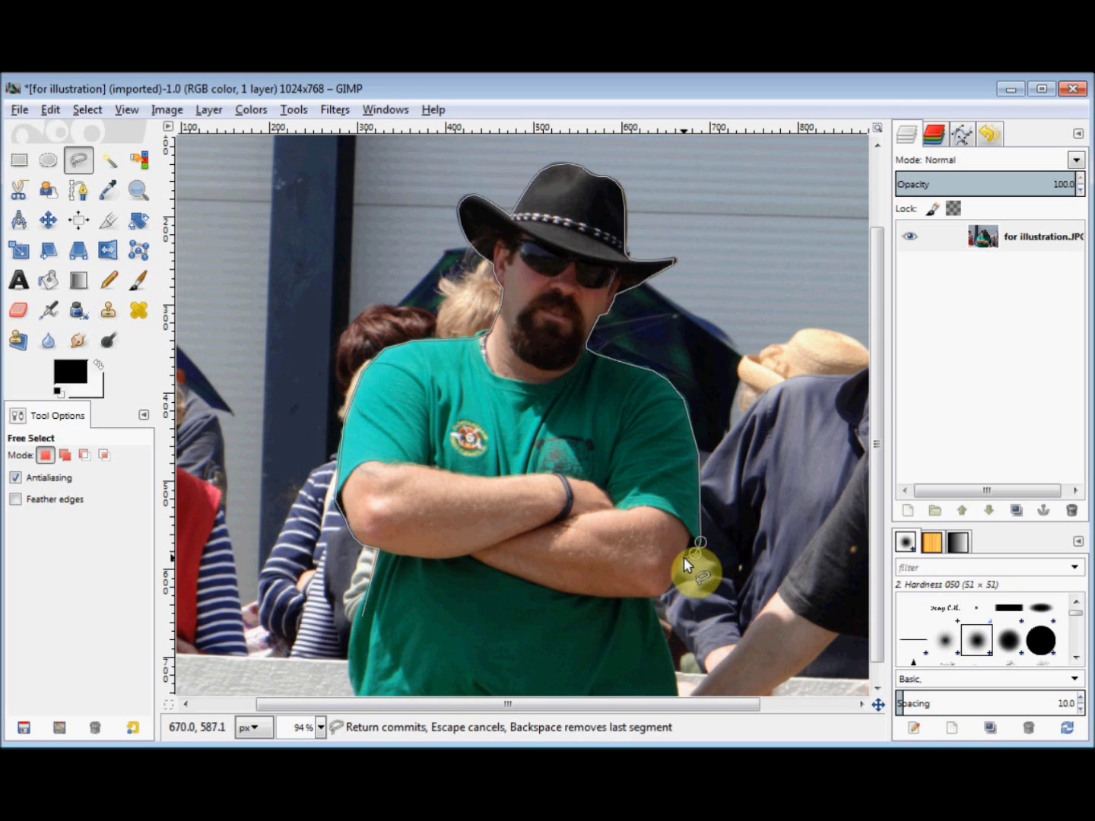
Step: Trace the Free Select outline around the image-right elbow to where the forearm meets the side of the shirt
{"action": "left_click", "coordinate": [679, 572]}
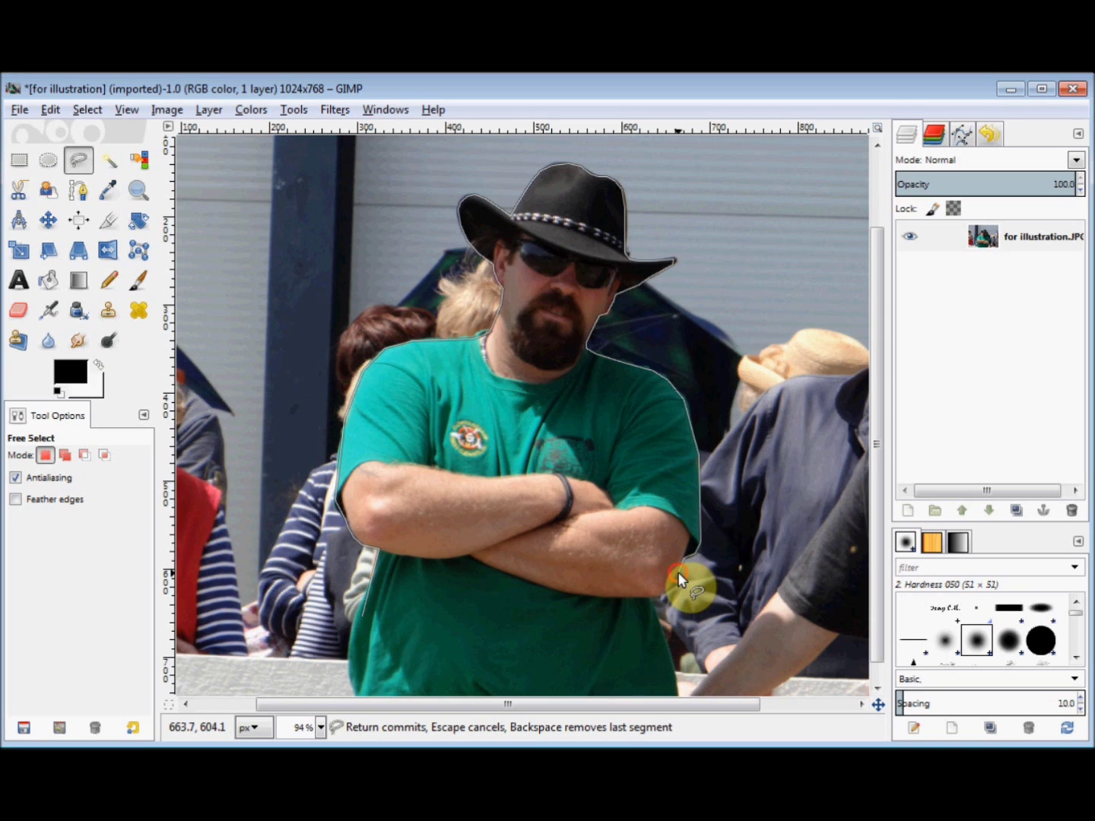
{"action": "left_click", "coordinate": [673, 583]}
{"action": "left_click", "coordinate": [667, 591]}
{"action": "left_click", "coordinate": [661, 595]}
{"action": "left_click", "coordinate": [652, 597]}
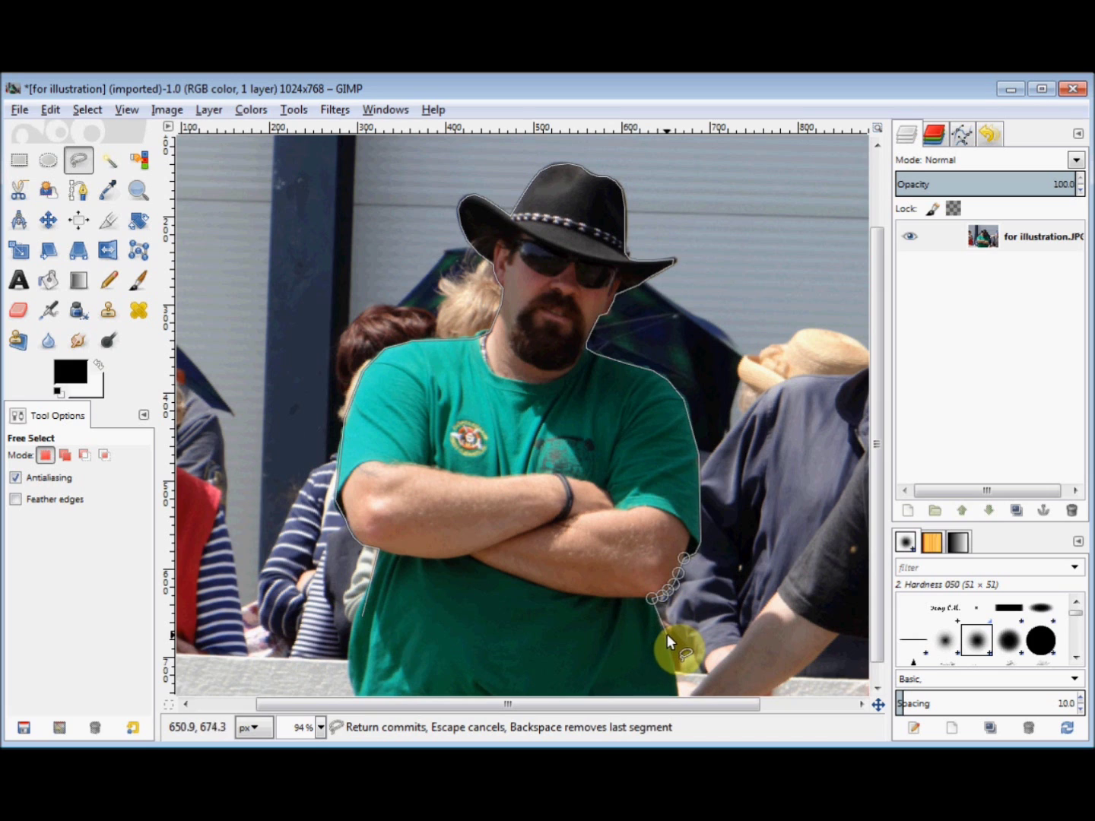
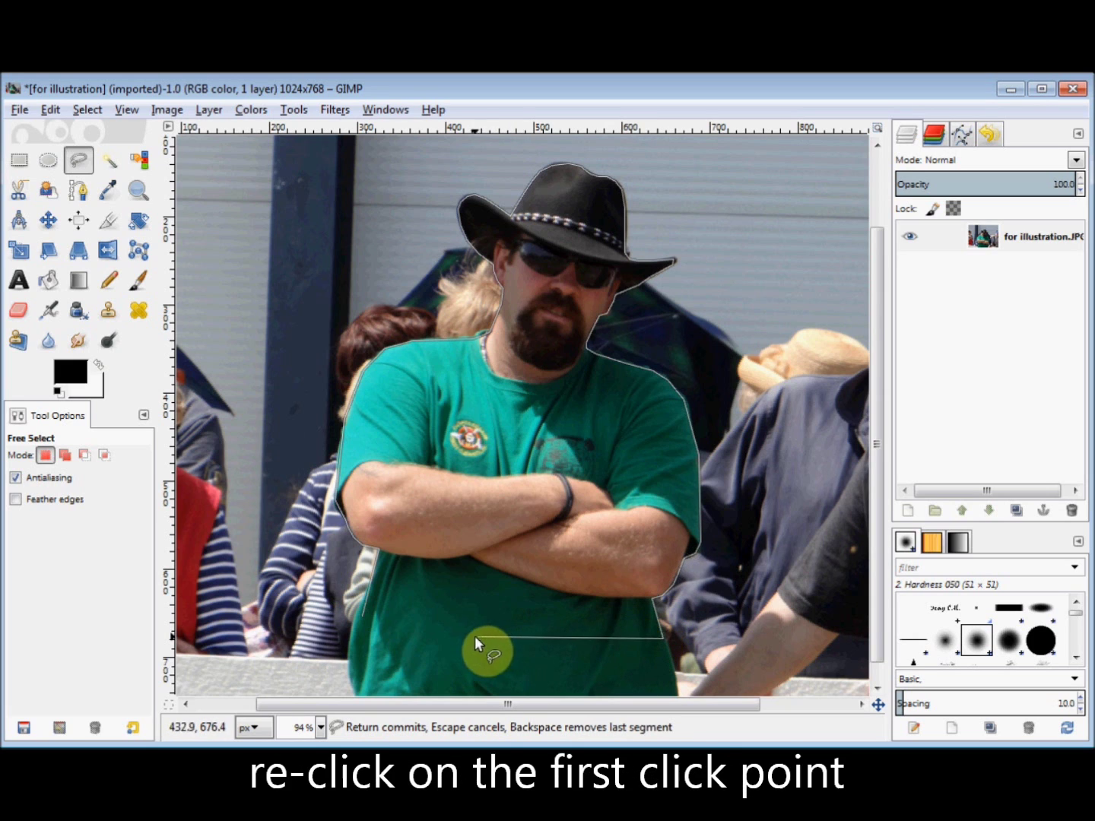
Step: Close the Free Select outline at its starting point and stroke the selection with a solid line 2 px wide
{"action": "left_click", "coordinate": [359, 619]}
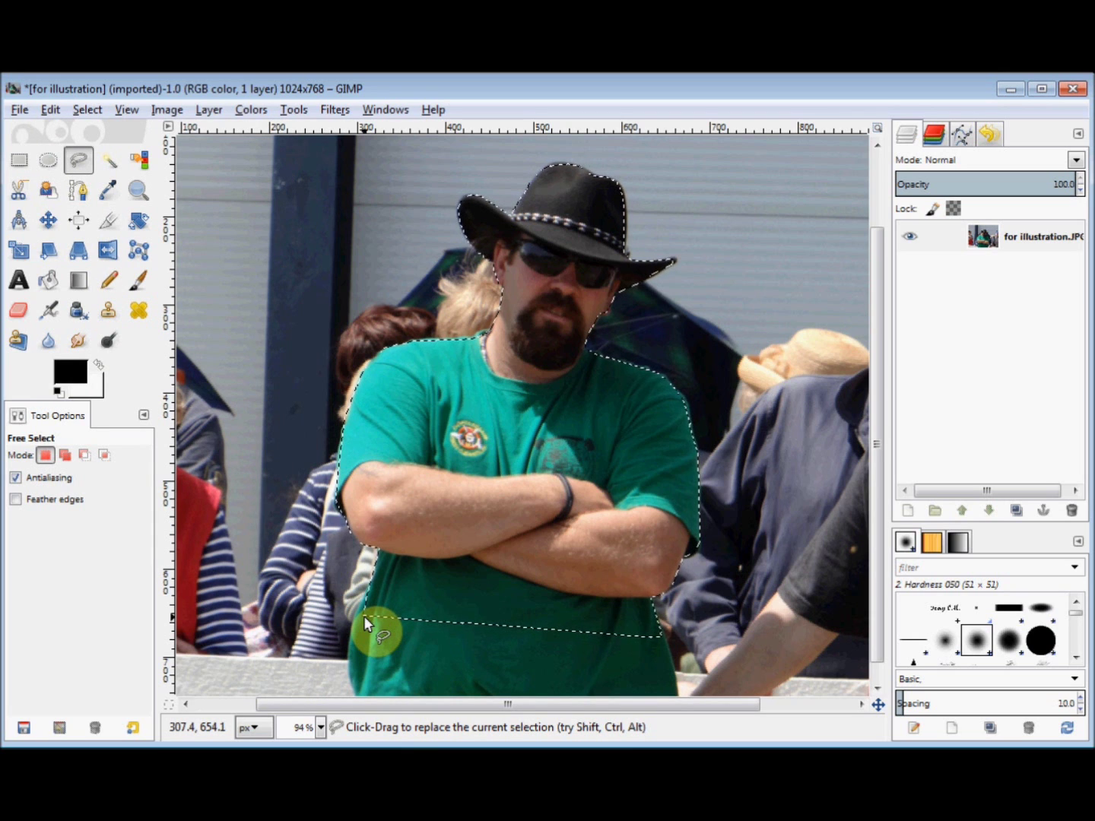
{"action": "left_click", "coordinate": [51, 111]}
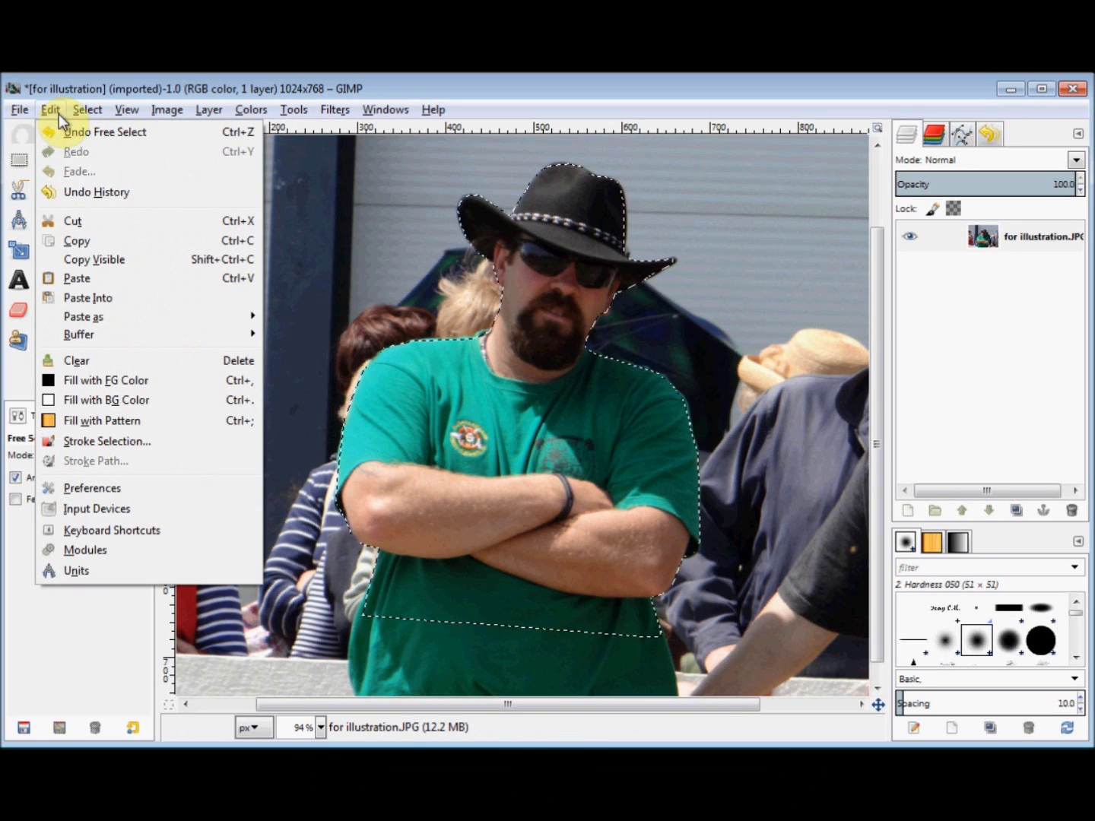
{"action": "left_click", "coordinate": [92, 441]}
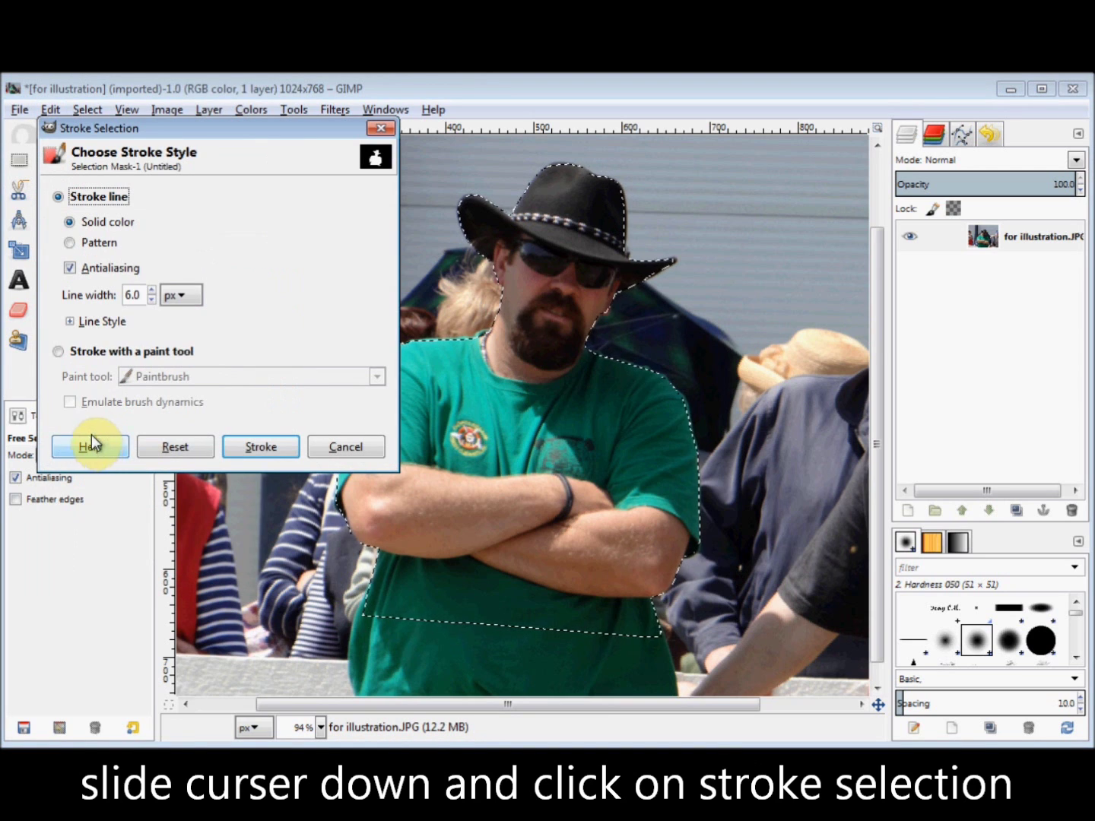
{"action": "left_click_drag", "start_coordinate": [141, 297], "coordinate": [127, 293]}
{"action": "type", "text": "2"}
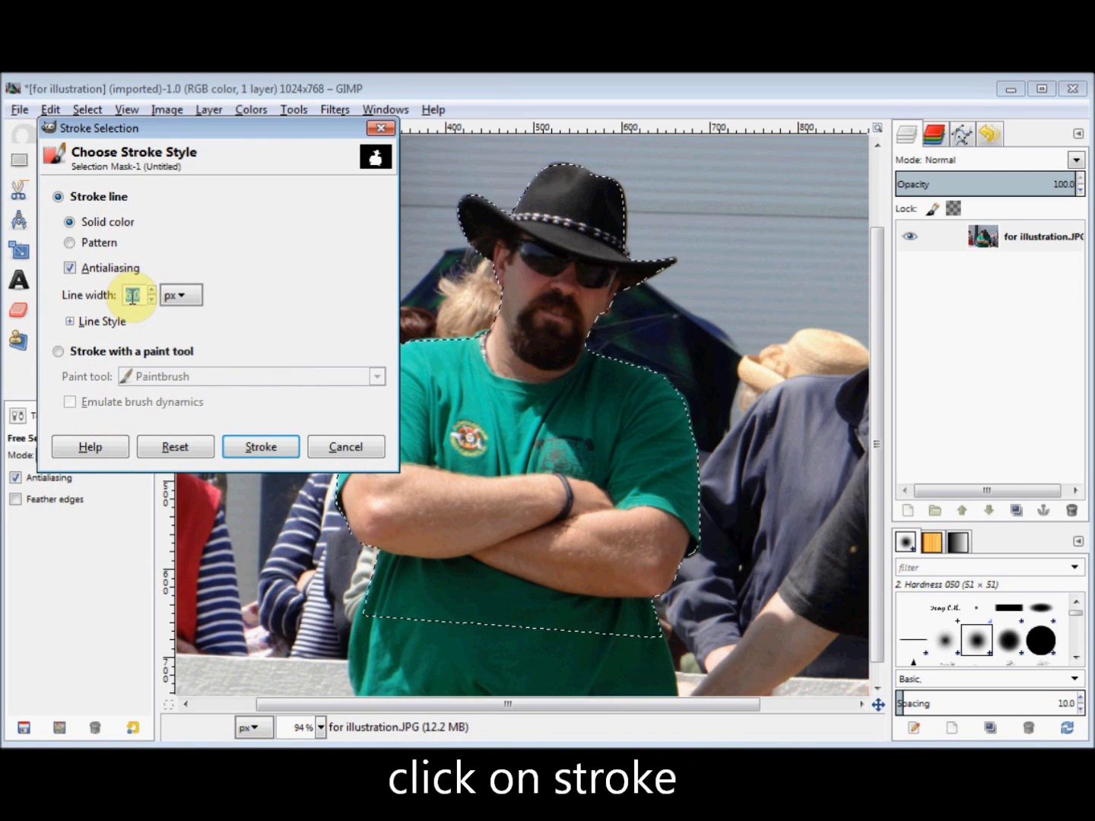
{"action": "left_click", "coordinate": [260, 448]}
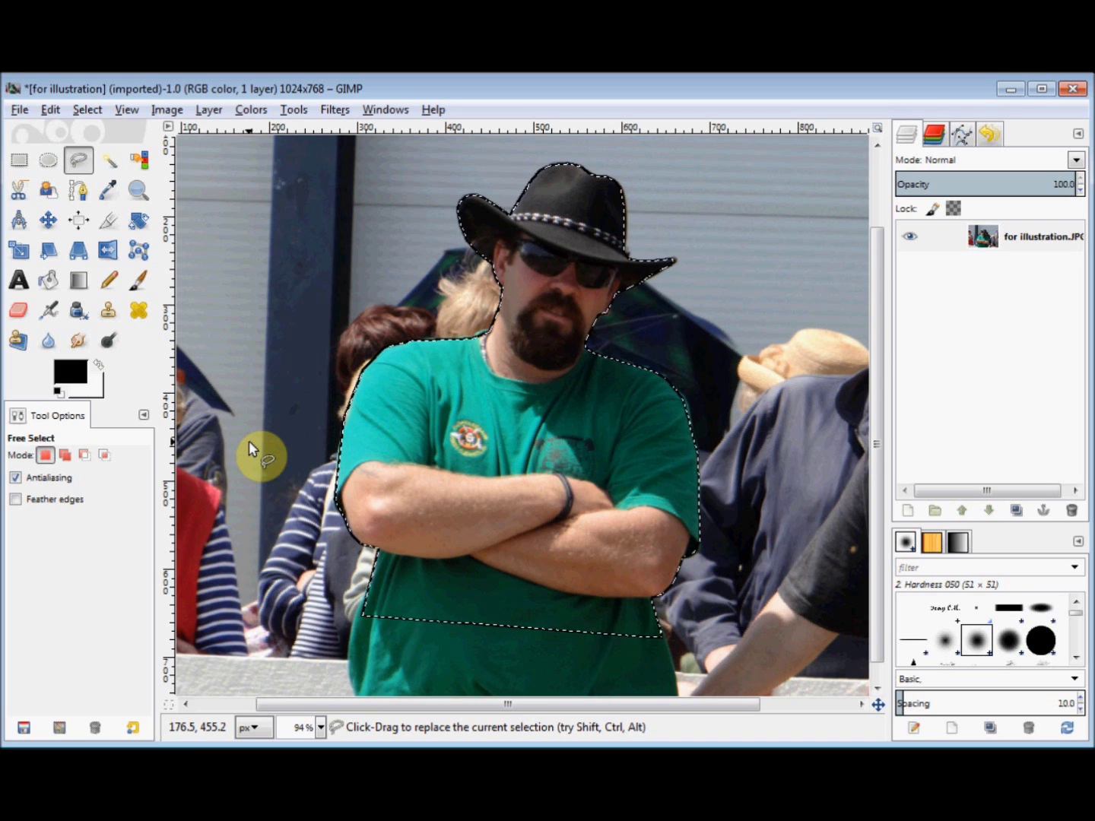
Step: Invert the selection to delete the background around the man, and clear the selection
{"action": "left_click", "coordinate": [87, 108]}
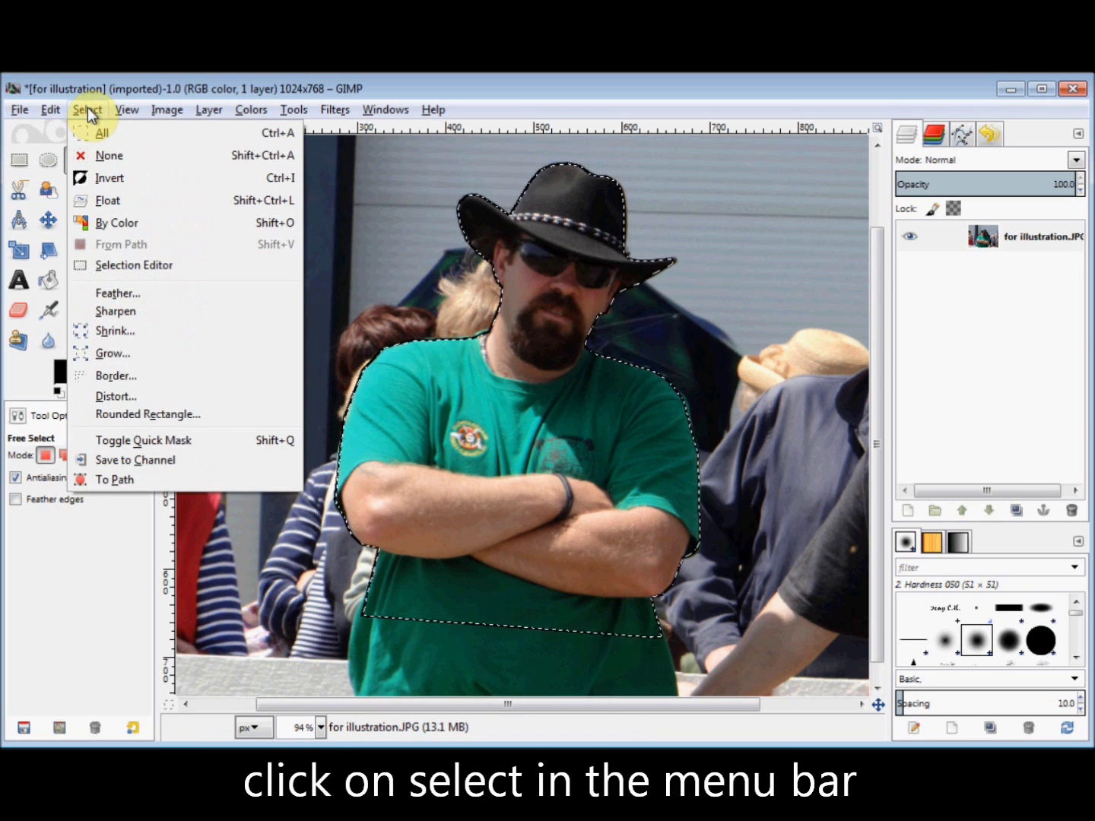
{"action": "left_click", "coordinate": [96, 181]}
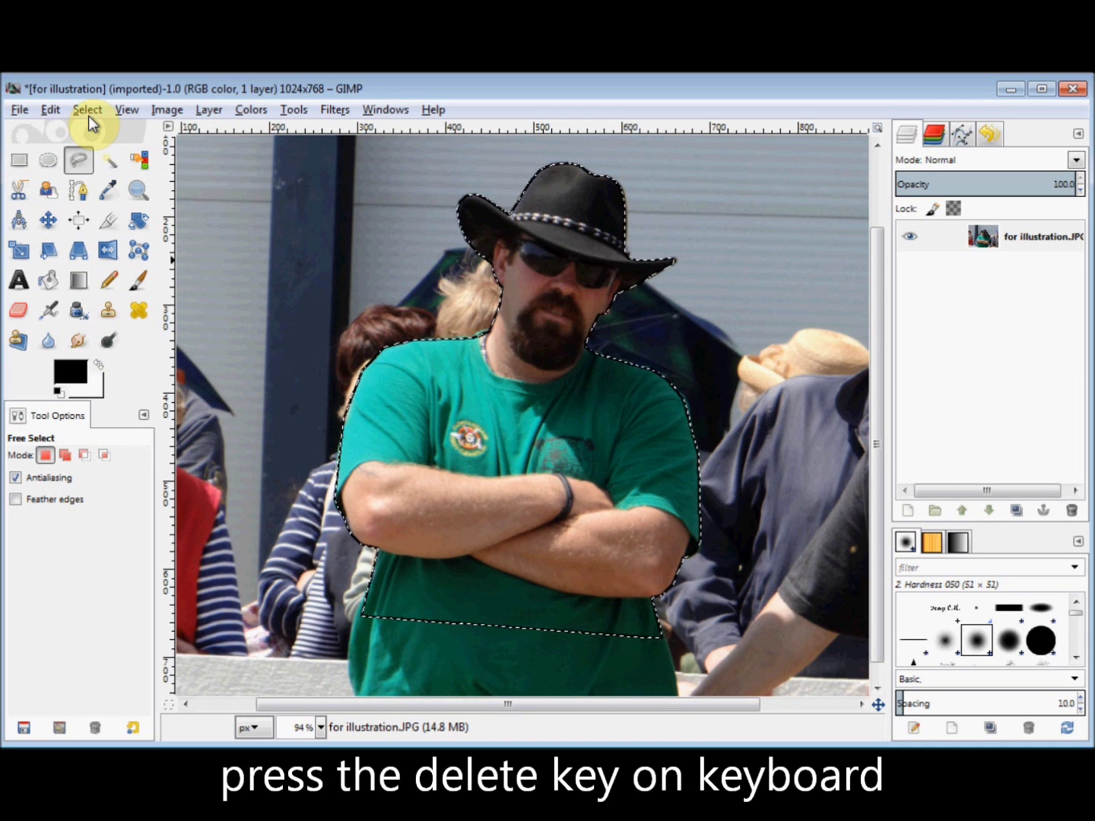
{"action": "key", "text": "Delete"}
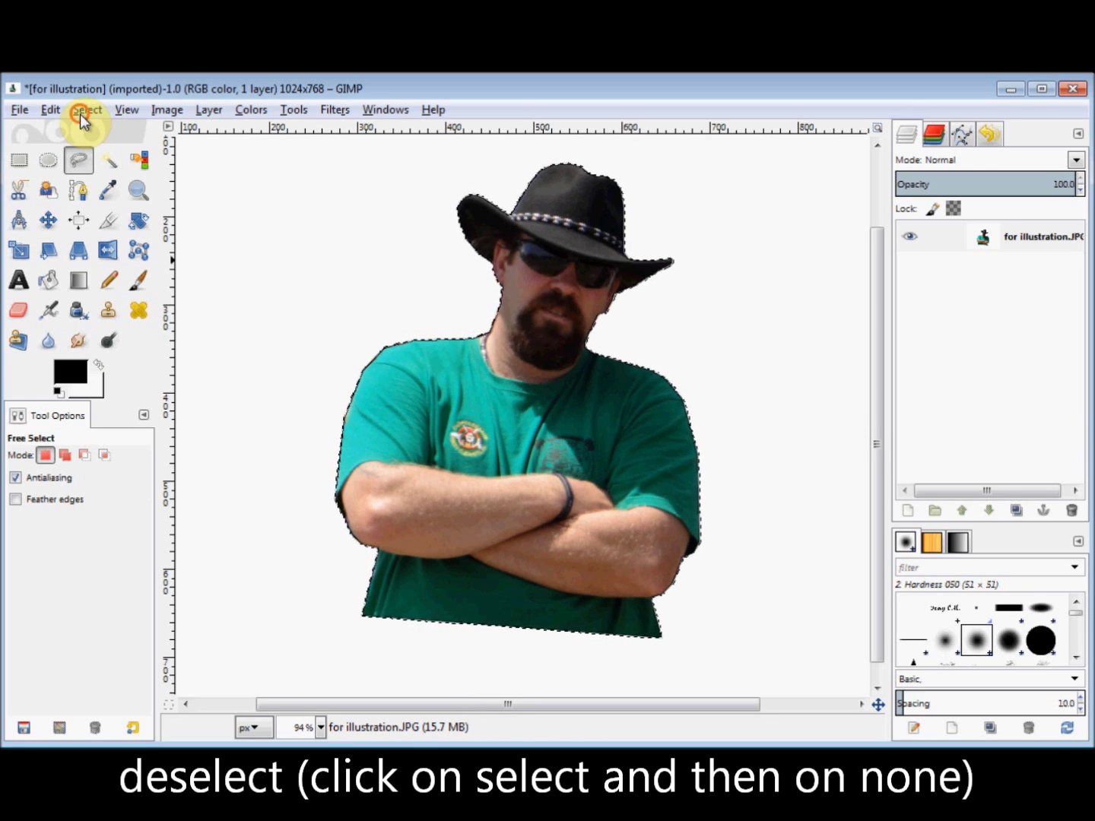
{"action": "left_click", "coordinate": [84, 112]}
{"action": "left_click", "coordinate": [109, 158]}
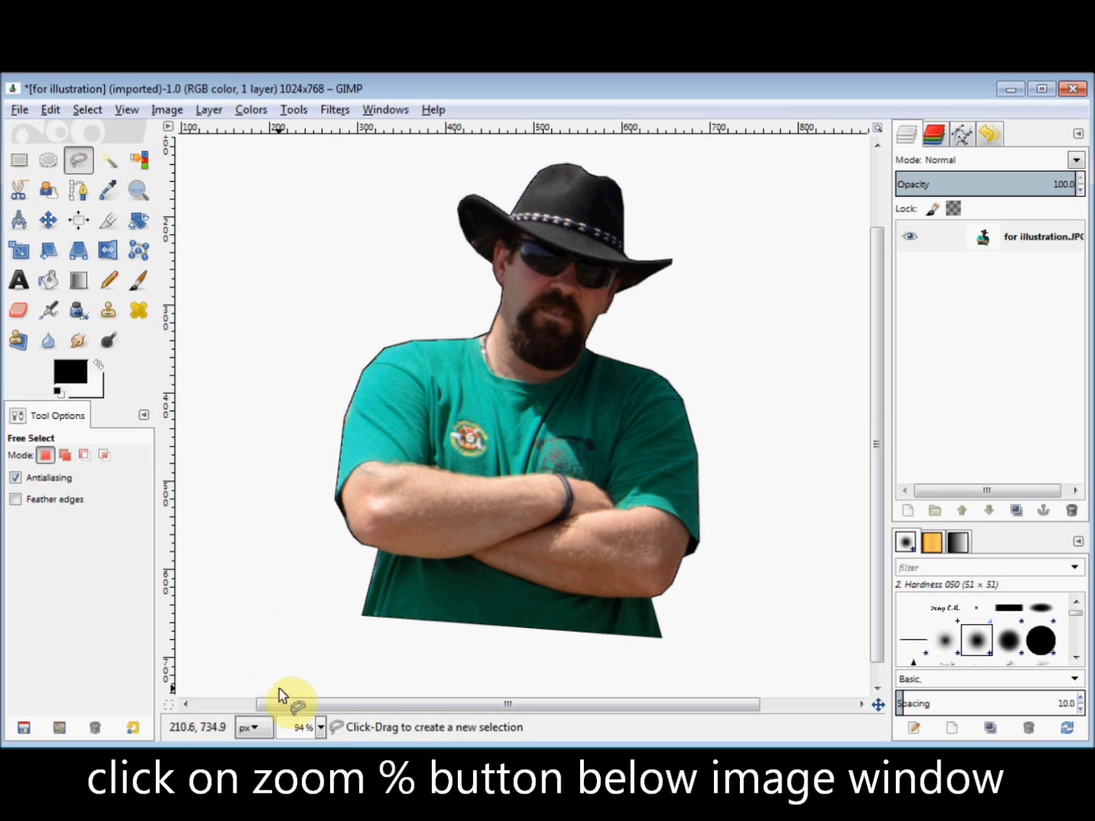
Step: Try a Threshold with a lower limit of 53 on the cut-out man
{"action": "left_click", "coordinate": [319, 729]}
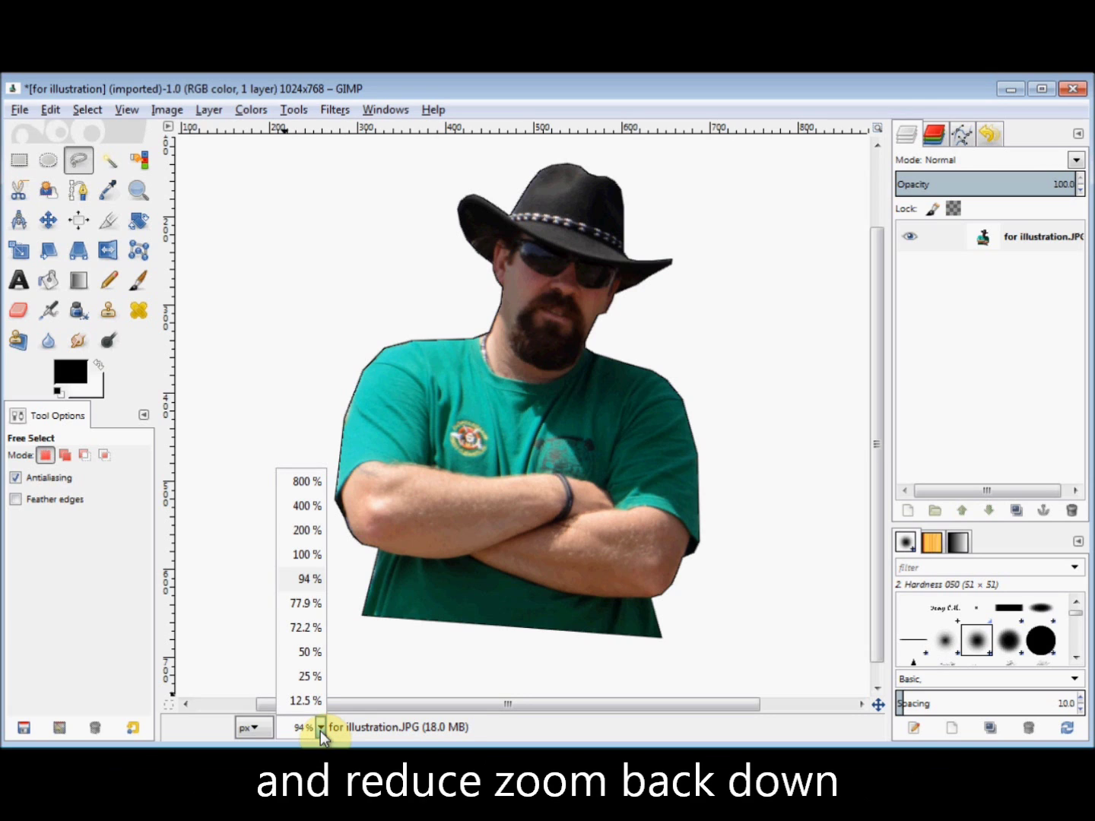
{"action": "left_click", "coordinate": [297, 626]}
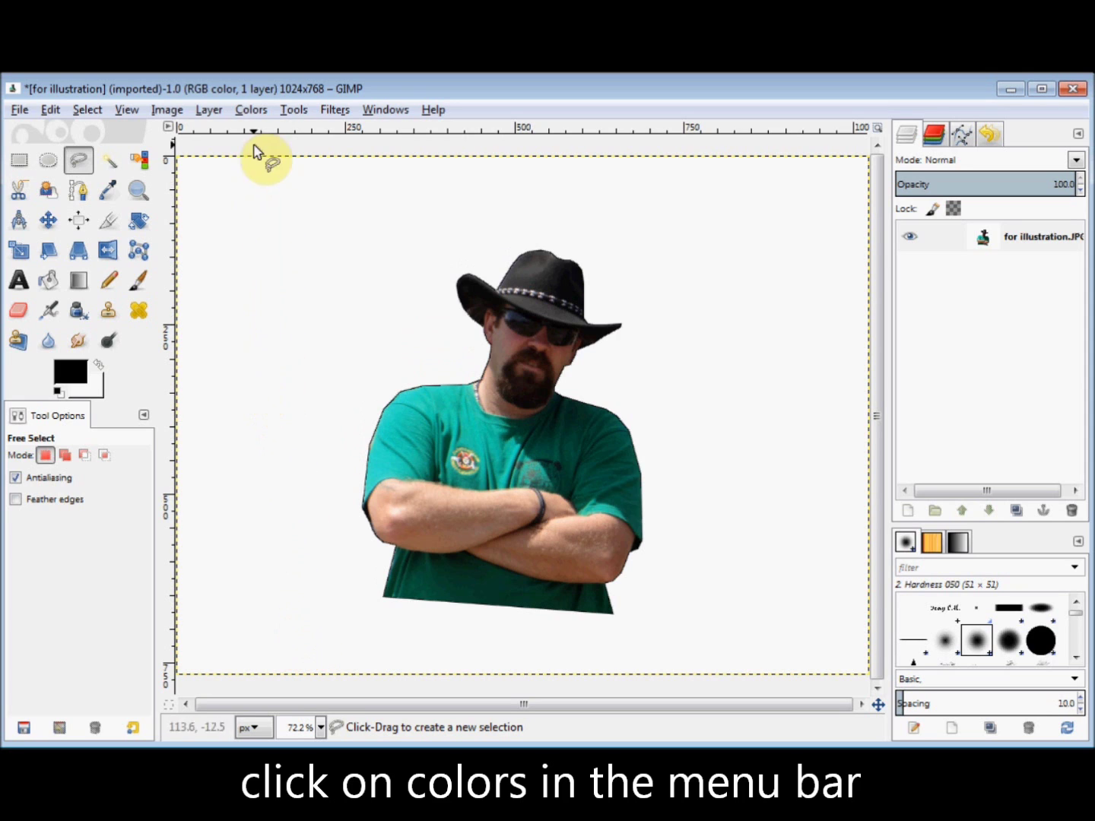
{"action": "left_click", "coordinate": [252, 114]}
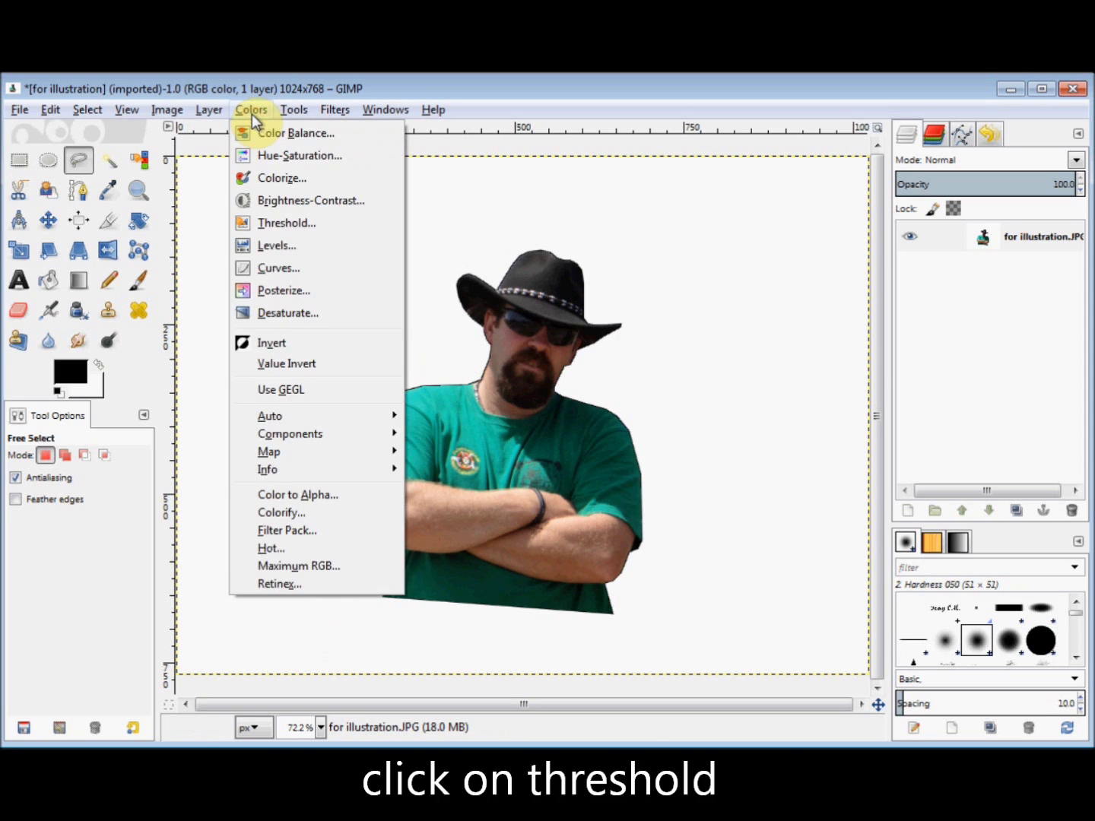
{"action": "left_click", "coordinate": [270, 222]}
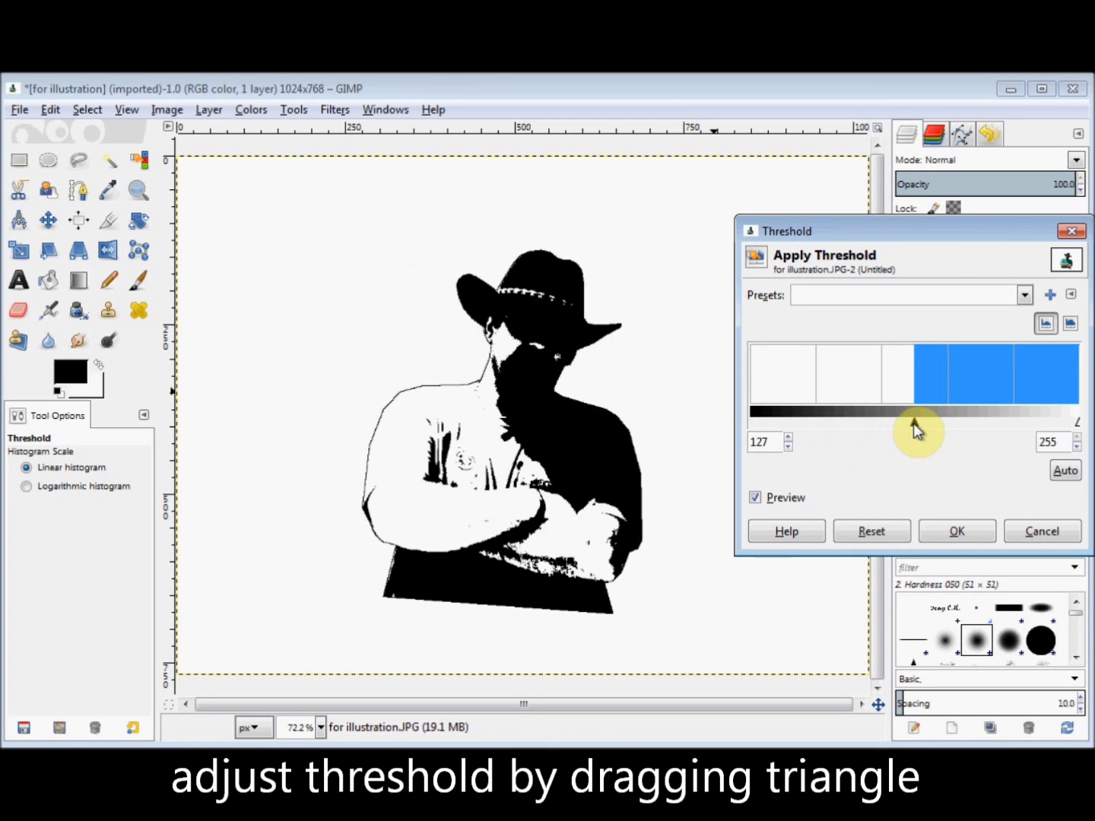
{"action": "left_click_drag", "start_coordinate": [914, 423], "coordinate": [820, 423]}
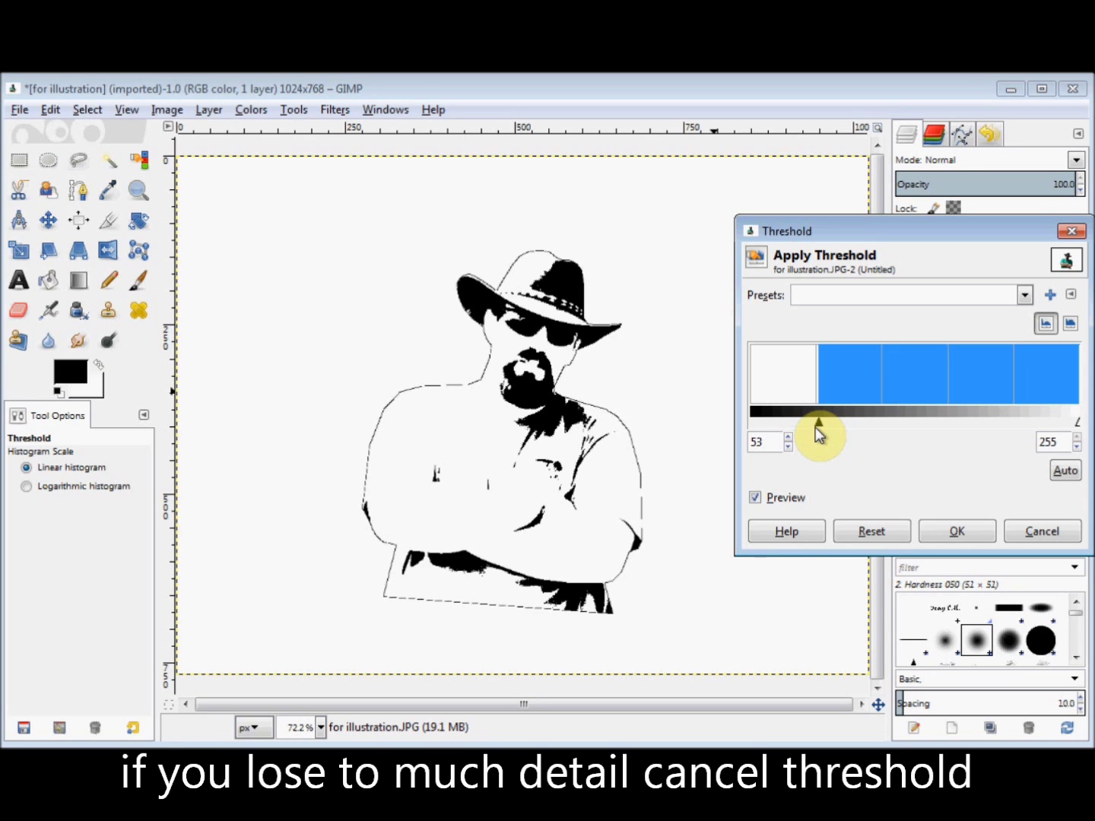
{"action": "left_click", "coordinate": [1033, 534]}
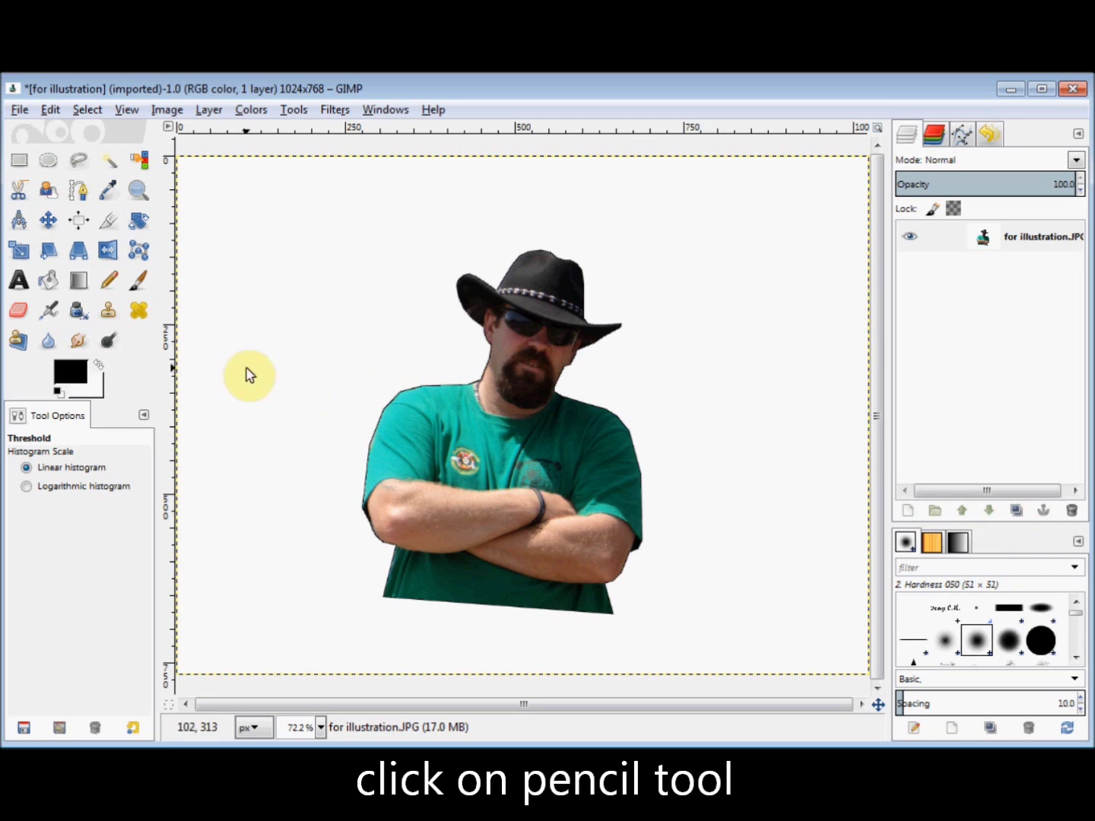
Step: With the Pencil at size 1, draw connected straight lines from the image-left elbow along the sleeve hem to the top of the forearm
{"action": "left_click", "coordinate": [104, 283]}
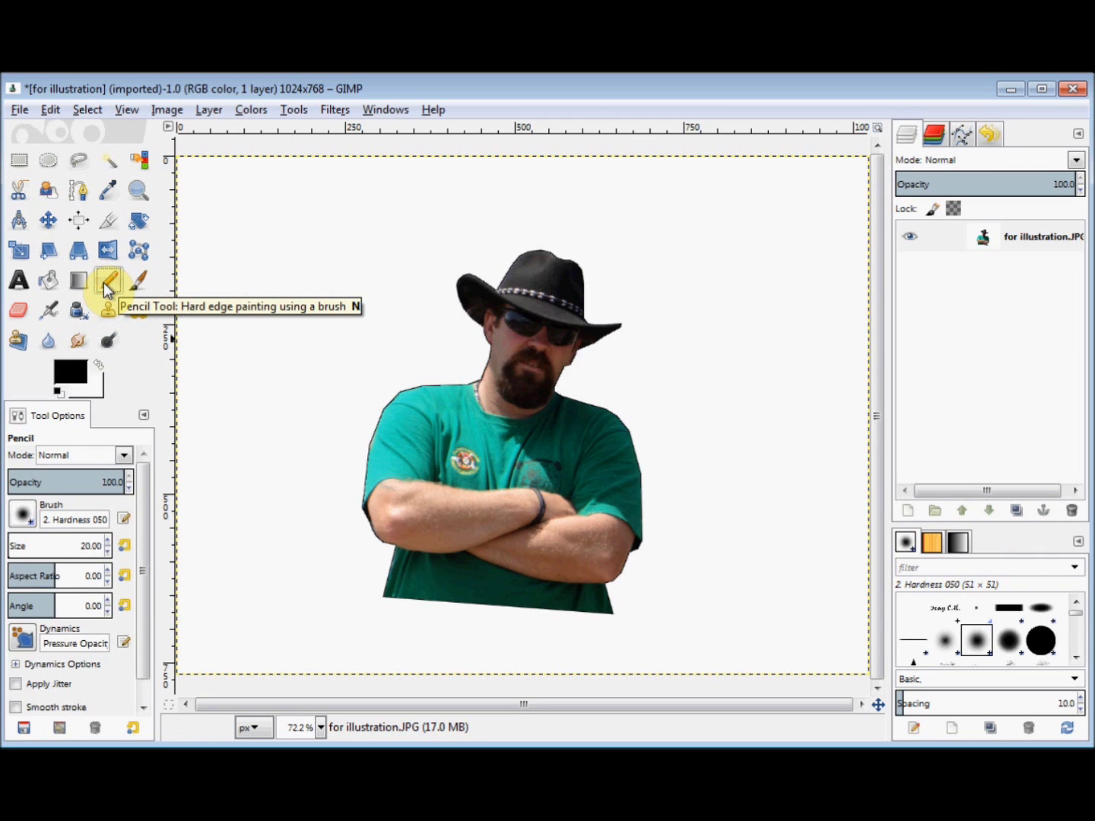
{"action": "scroll", "coordinate": [91, 546], "scroll_direction": "down", "scroll_amount": 19}
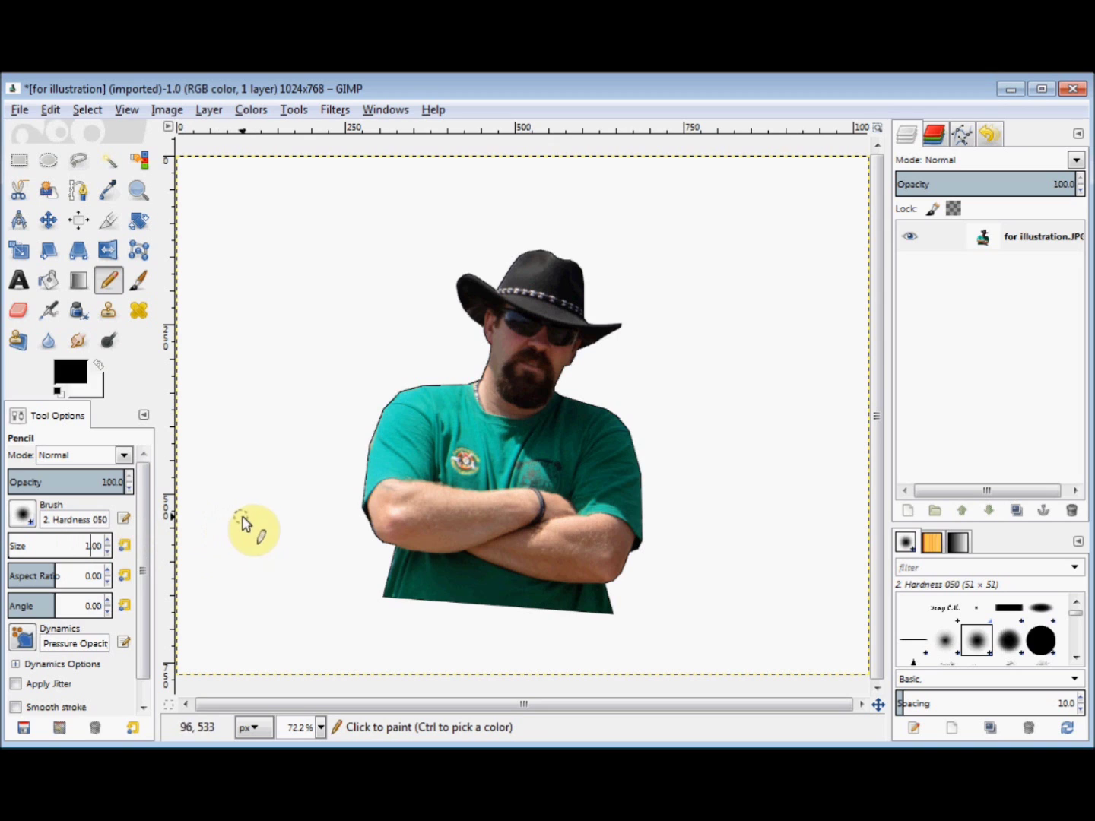
{"action": "left_click", "coordinate": [363, 510]}
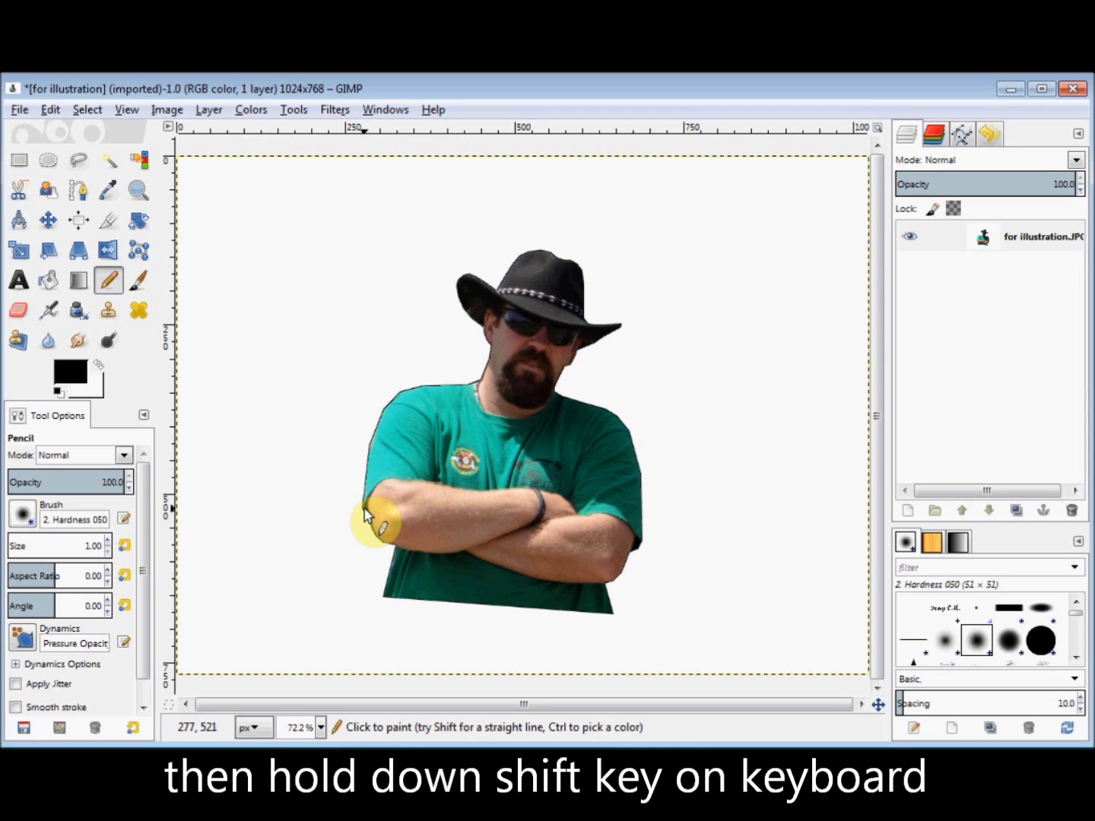
{"action": "key", "text": "shift"}
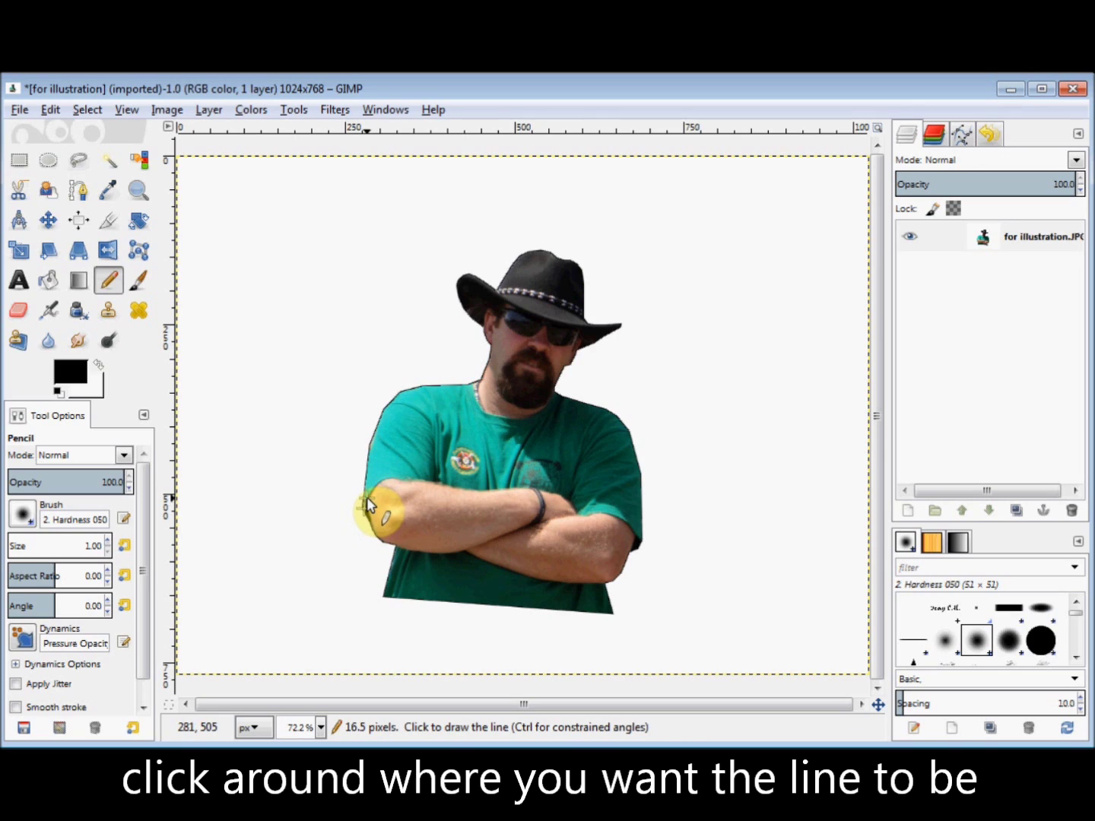
{"action": "left_click", "coordinate": [366, 496], "text": "shift"}
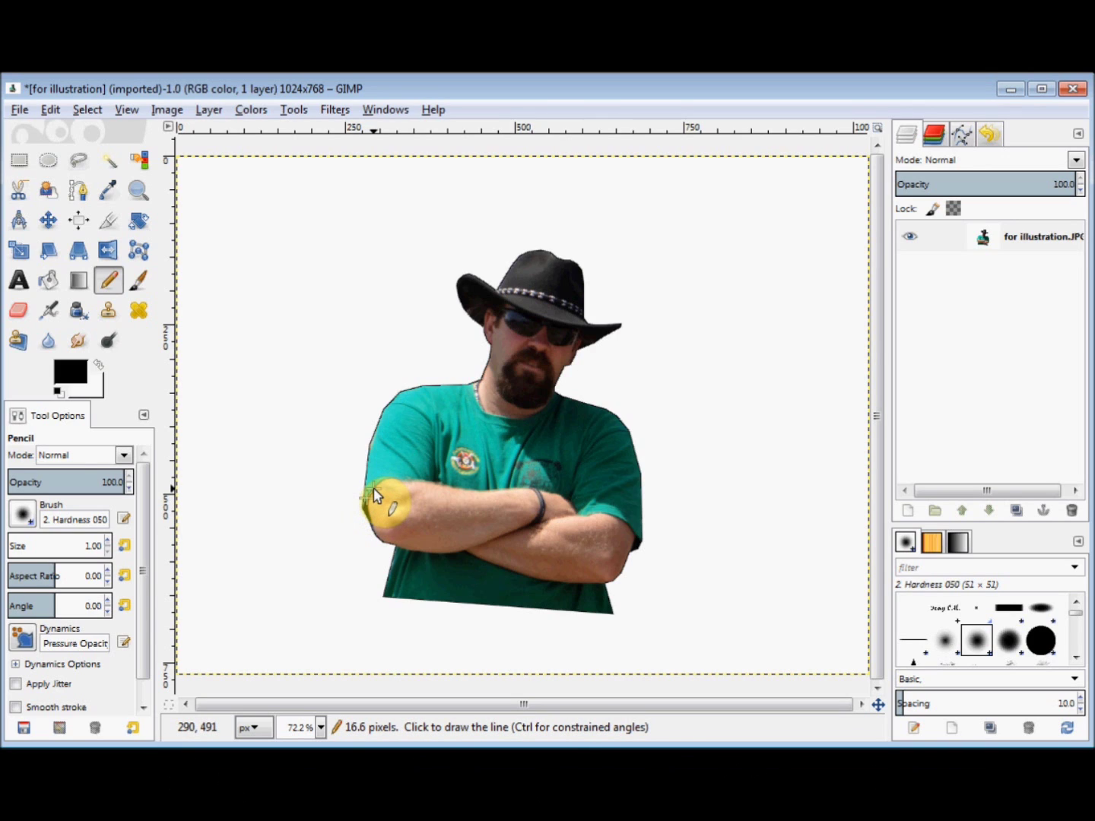
{"action": "left_click", "coordinate": [373, 490], "text": "shift"}
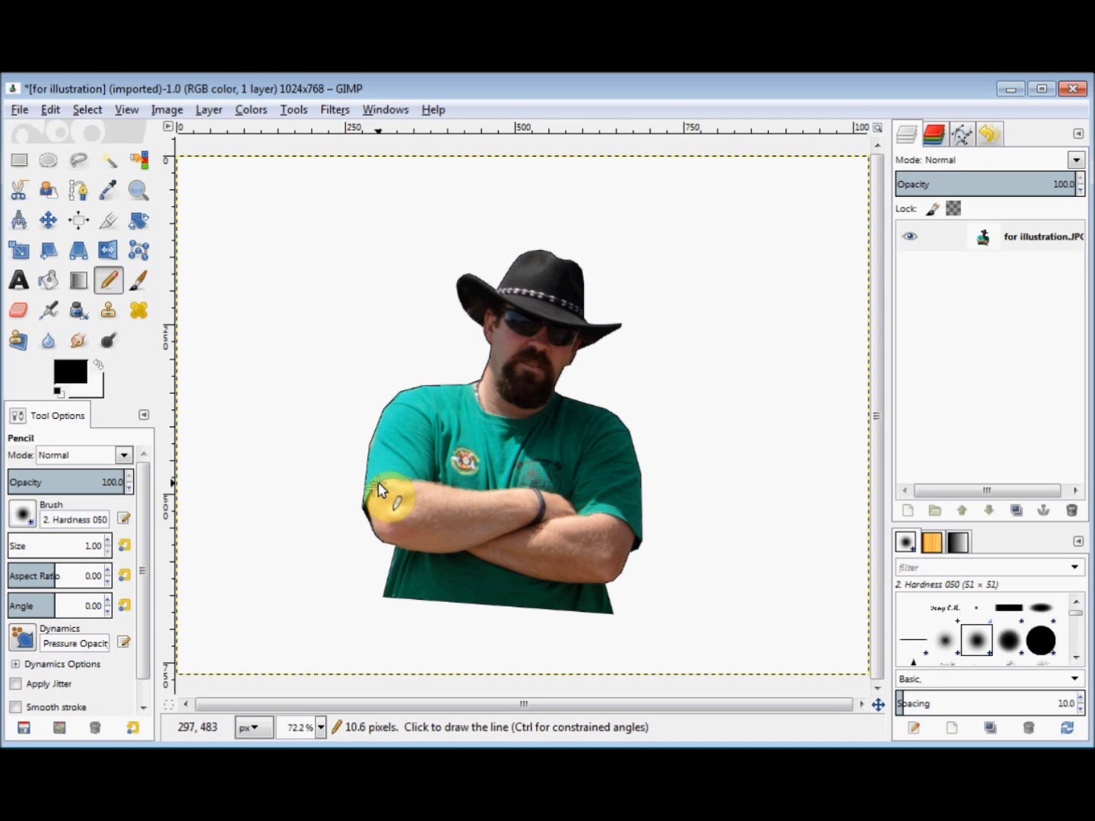
{"action": "left_click", "coordinate": [378, 483], "text": "shift"}
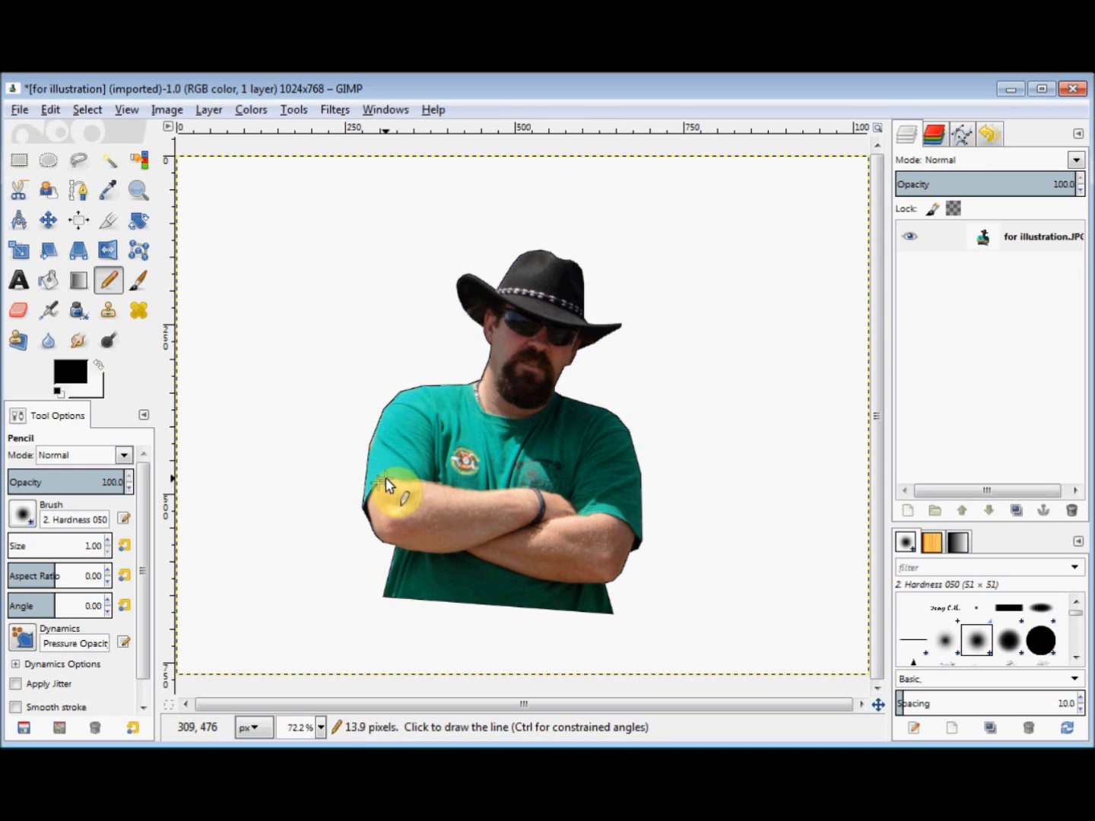
{"action": "left_click", "coordinate": [387, 480], "text": "shift"}
{"action": "left_click", "coordinate": [395, 481], "text": "shift"}
{"action": "left_click", "coordinate": [408, 480], "text": "shift"}
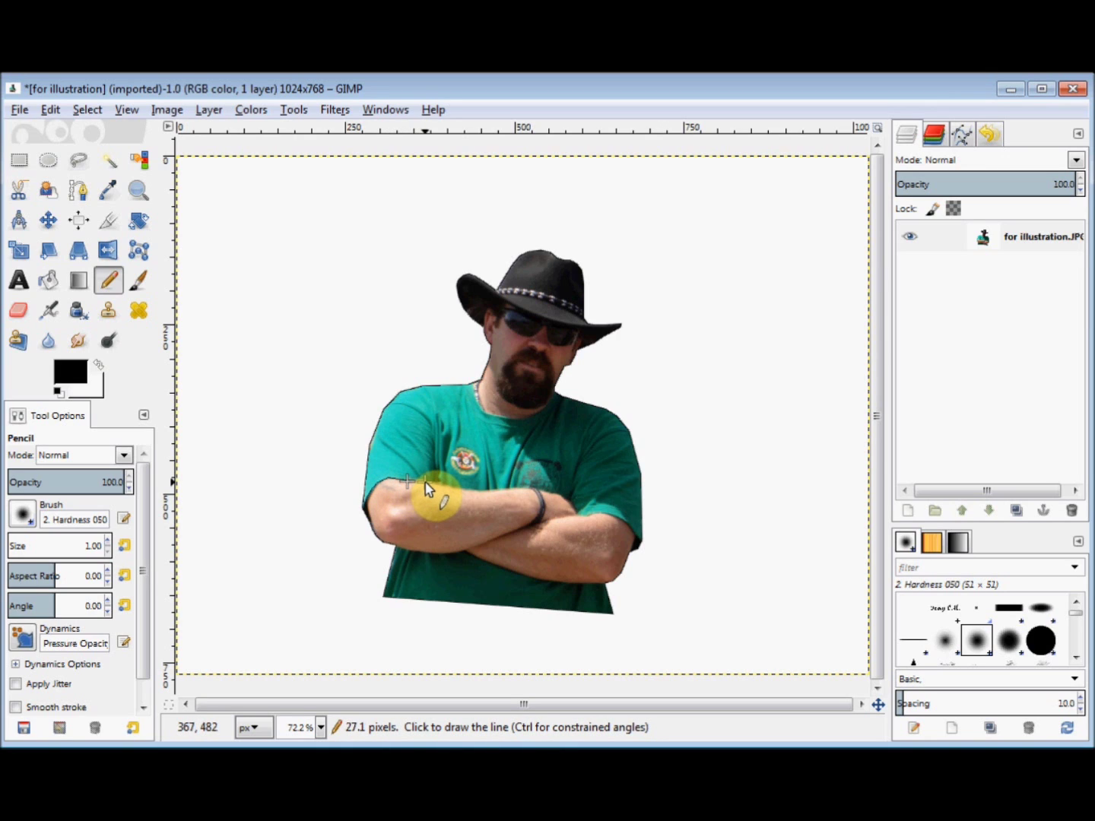
Step: Continue the Pencil line along the forearm's upper edge, past the wristband and over the hand to the image-right arm
{"action": "left_click", "coordinate": [425, 482], "text": "shift"}
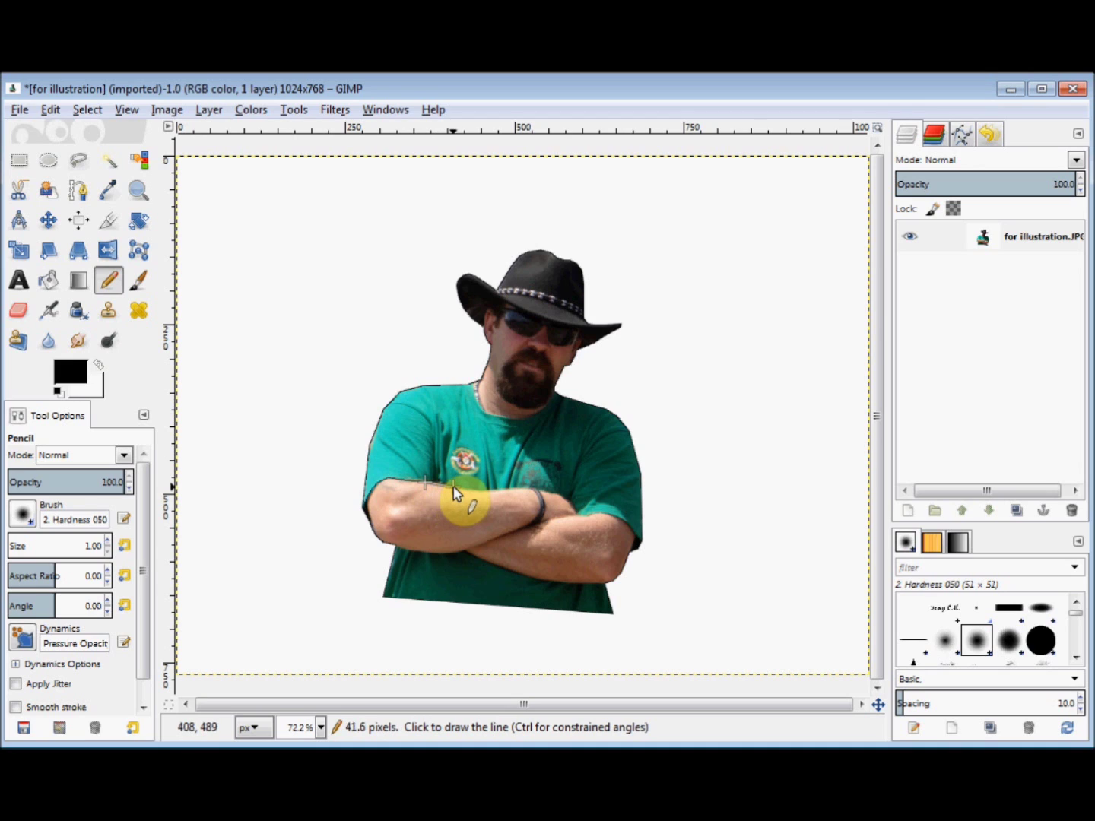
{"action": "left_click", "coordinate": [454, 486], "text": "shift"}
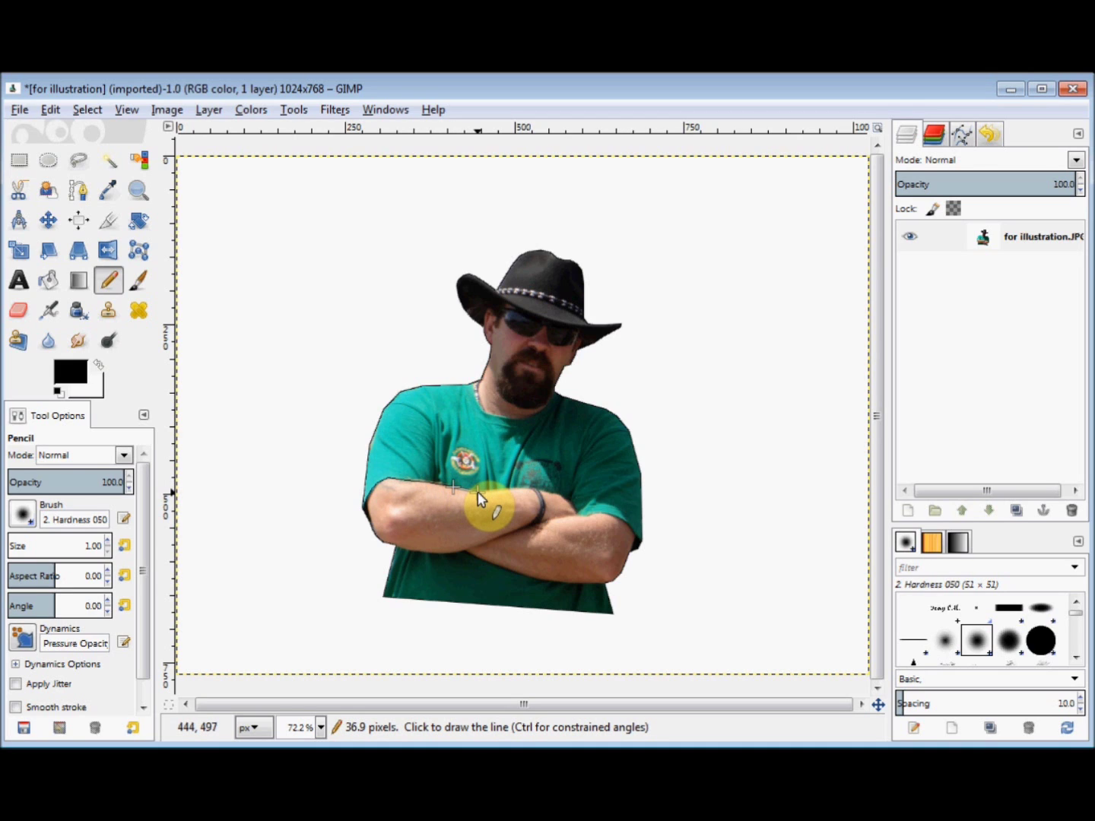
{"action": "left_click", "coordinate": [478, 490], "text": "shift"}
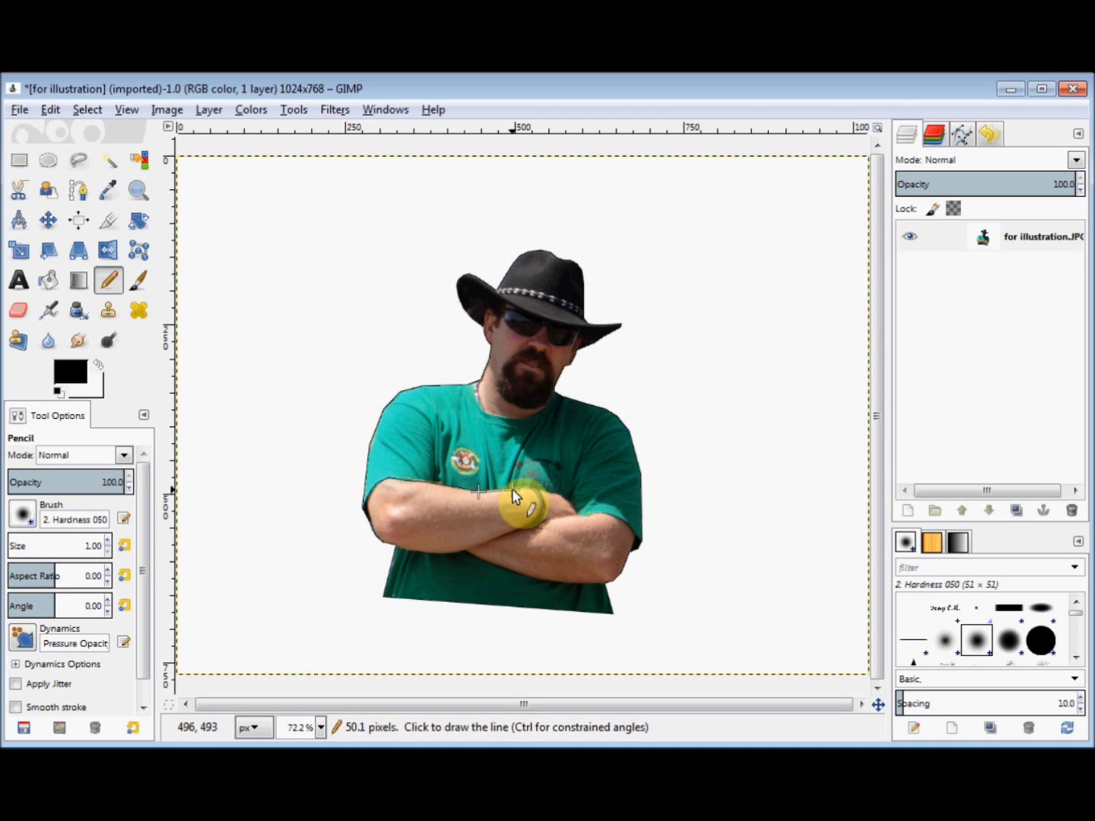
{"action": "left_click", "coordinate": [512, 488], "text": "shift"}
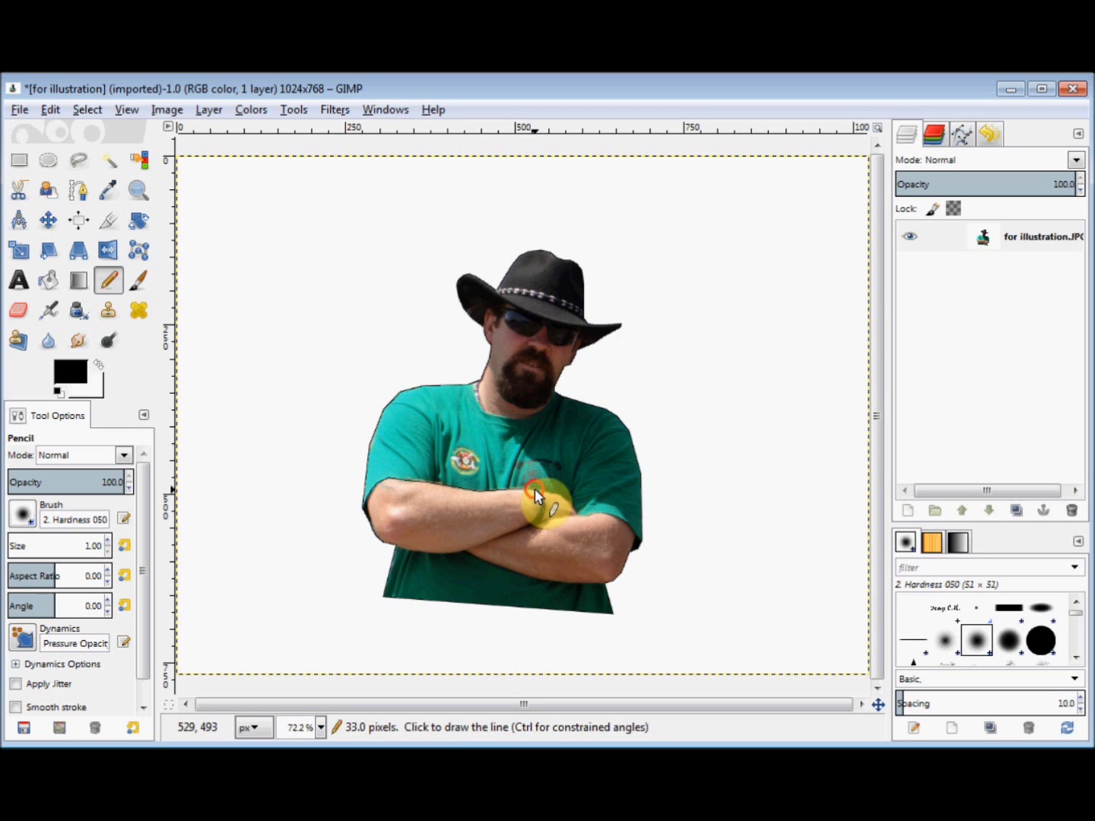
{"action": "left_click", "coordinate": [535, 488], "text": "shift"}
{"action": "left_click", "coordinate": [557, 495], "text": "shift"}
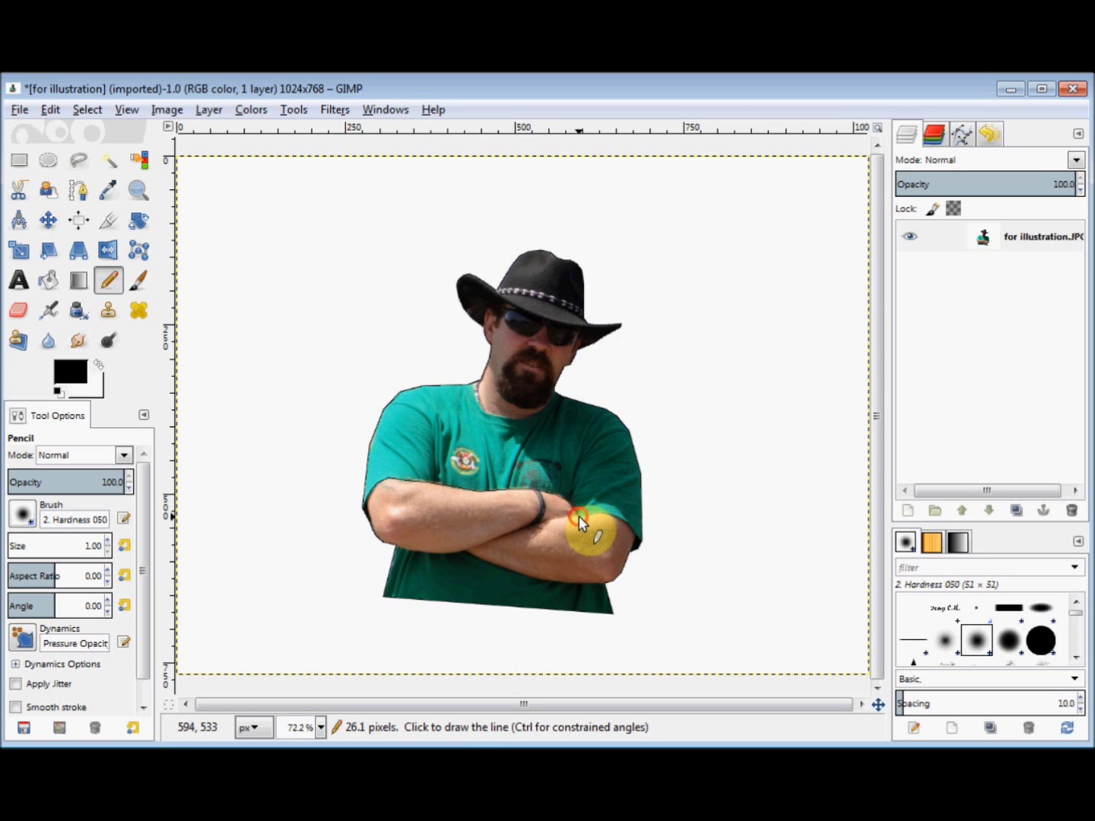
{"action": "left_click", "coordinate": [578, 517], "text": "shift"}
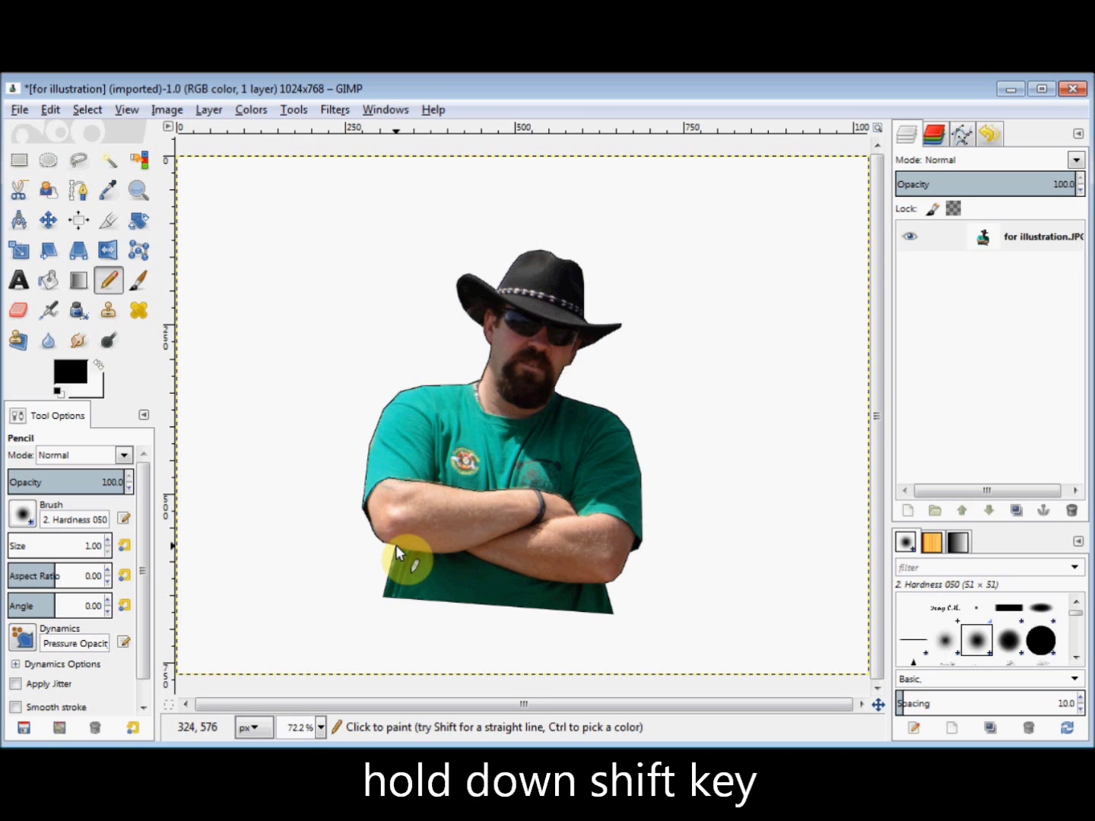
Step: Draw a Pencil line of straight segments along the lower edge of the image-left forearm and hand to the image-right arm
{"action": "key", "text": "shift"}
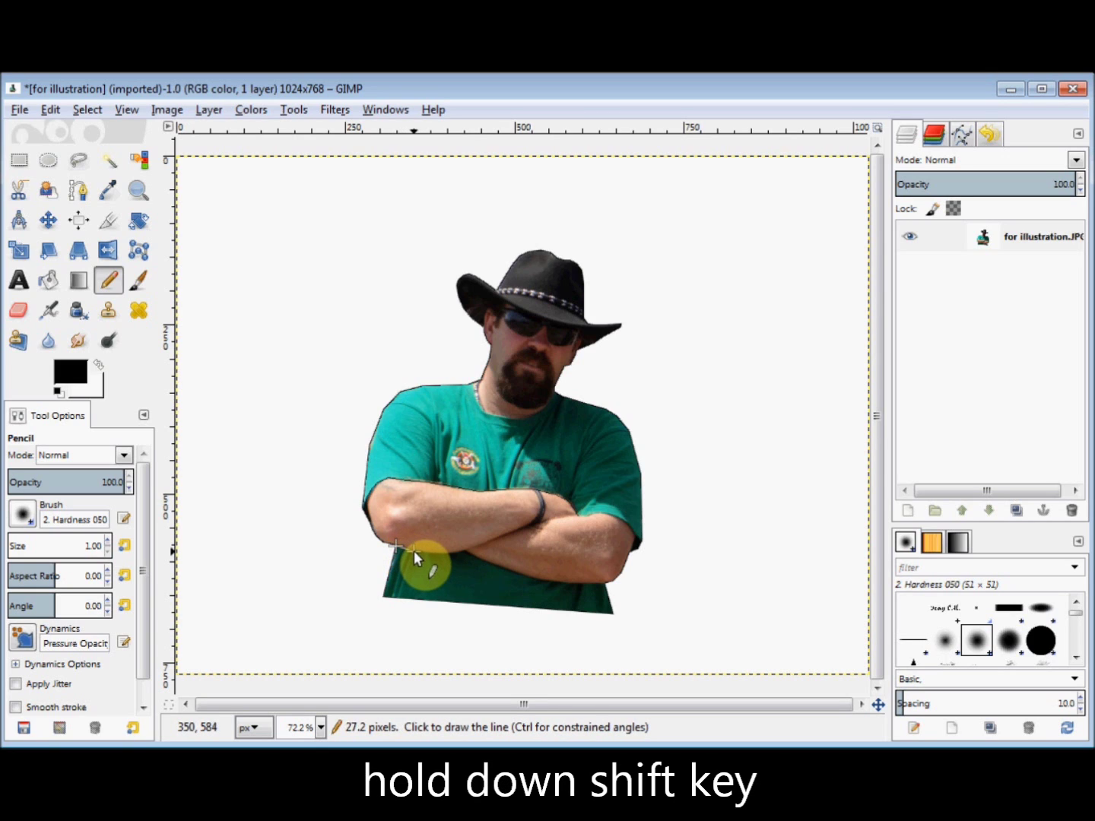
{"action": "left_click", "coordinate": [421, 550]}
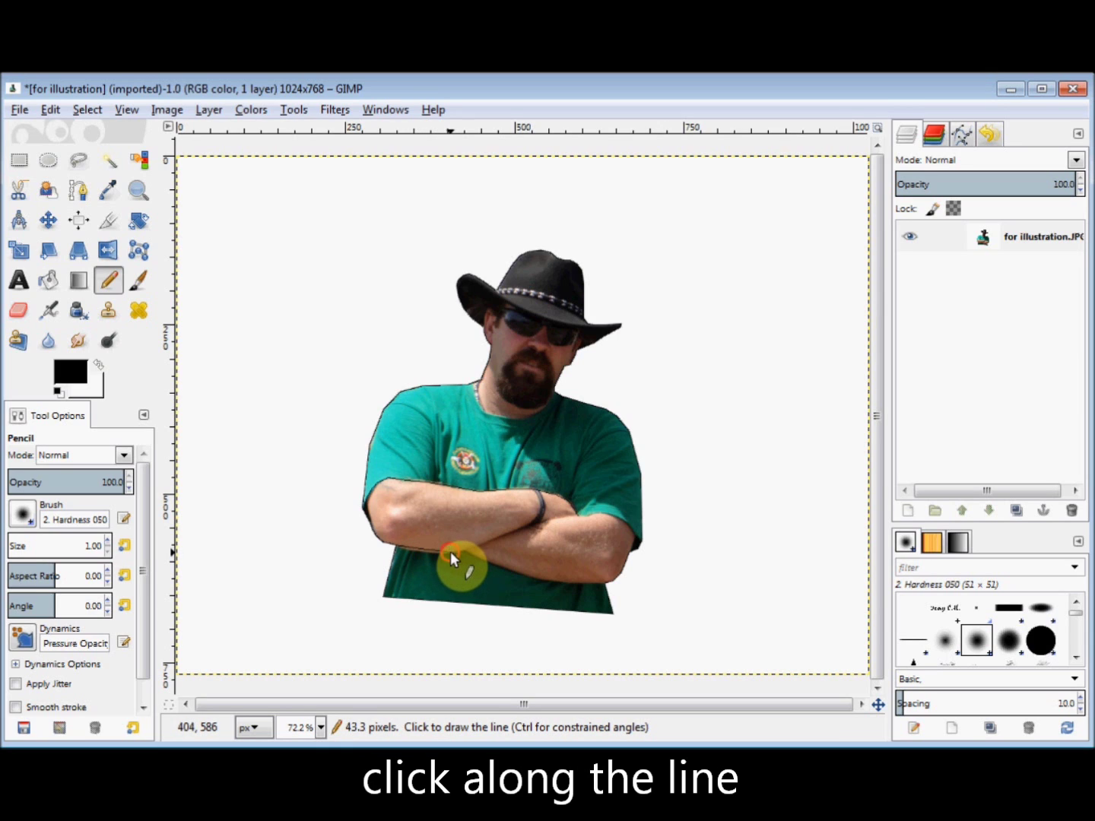
{"action": "left_click", "coordinate": [450, 551]}
{"action": "left_click", "coordinate": [477, 543]}
{"action": "left_click", "coordinate": [507, 535]}
{"action": "left_click", "coordinate": [541, 522]}
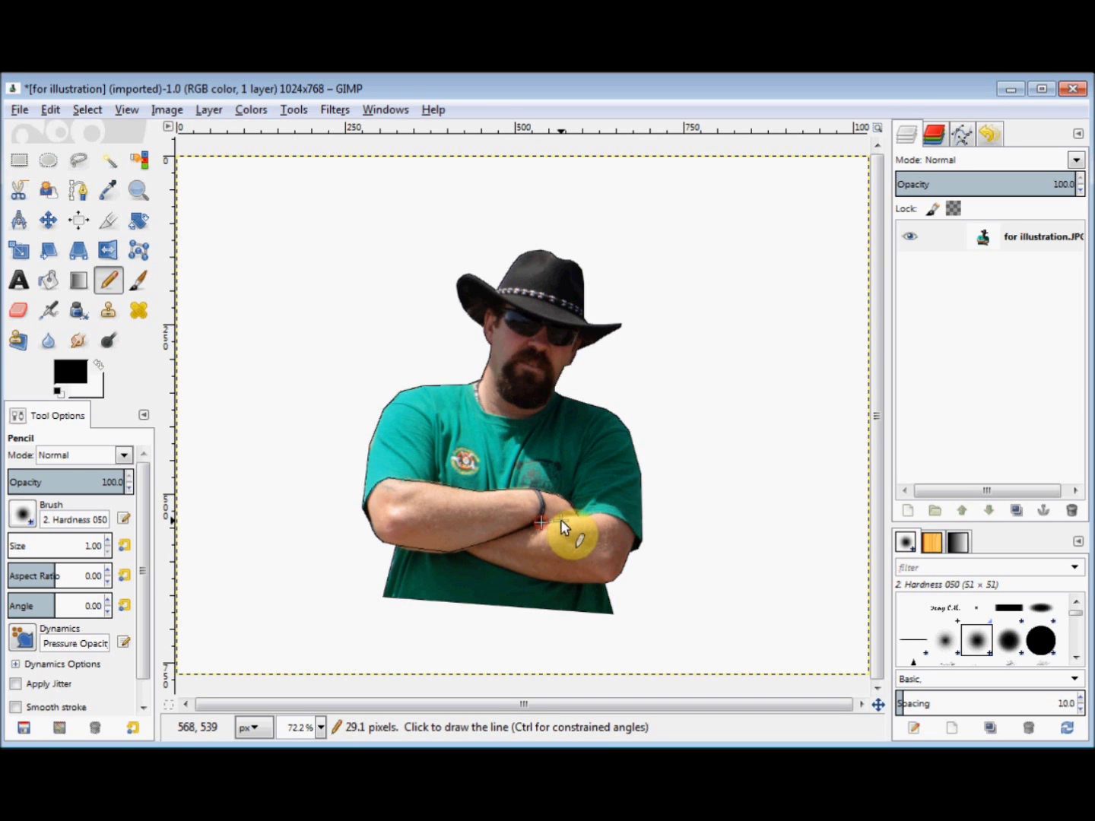
{"action": "left_click", "coordinate": [563, 519]}
{"action": "left_click", "coordinate": [579, 517]}
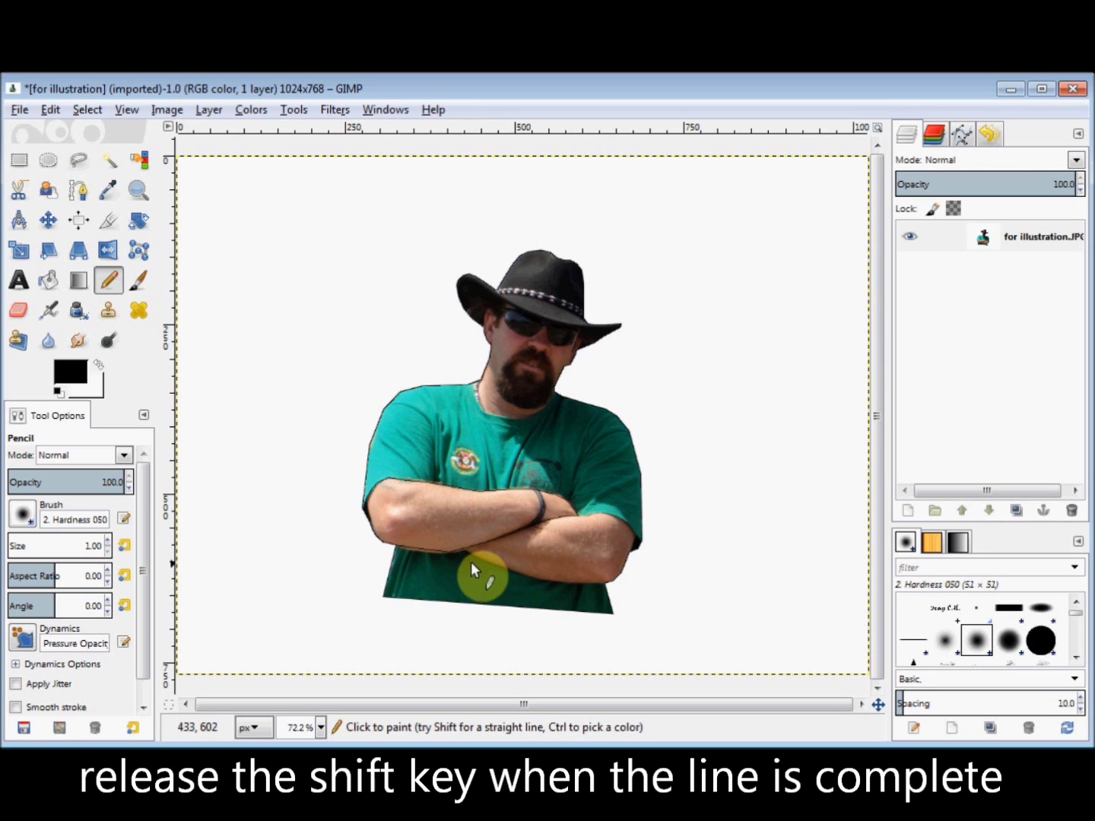
Step: Draw a Pencil line of straight segments along the lower edge of the image-right forearm, from its elbow end to the other forearm
{"action": "left_click", "coordinate": [579, 584], "text": "shift"}
{"action": "left_click", "coordinate": [545, 579], "text": "shift"}
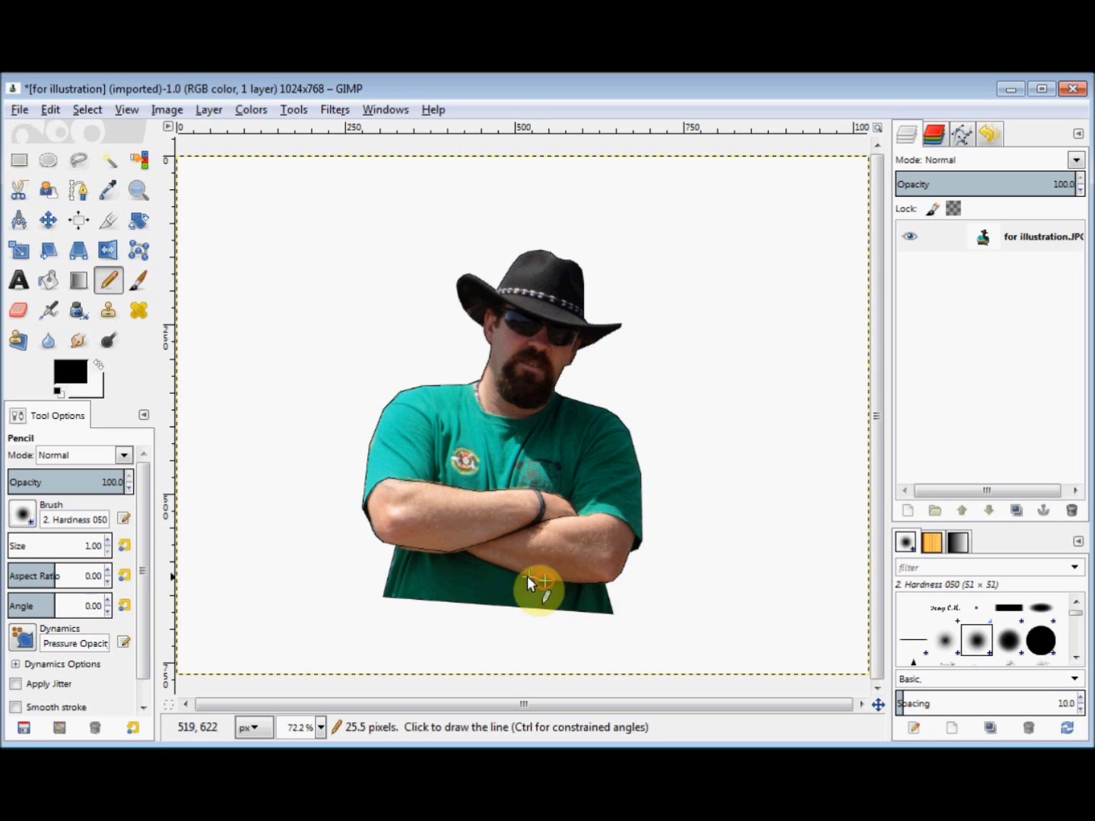
{"action": "left_click", "coordinate": [510, 569], "text": "shift"}
{"action": "left_click", "coordinate": [462, 550], "text": "shift"}
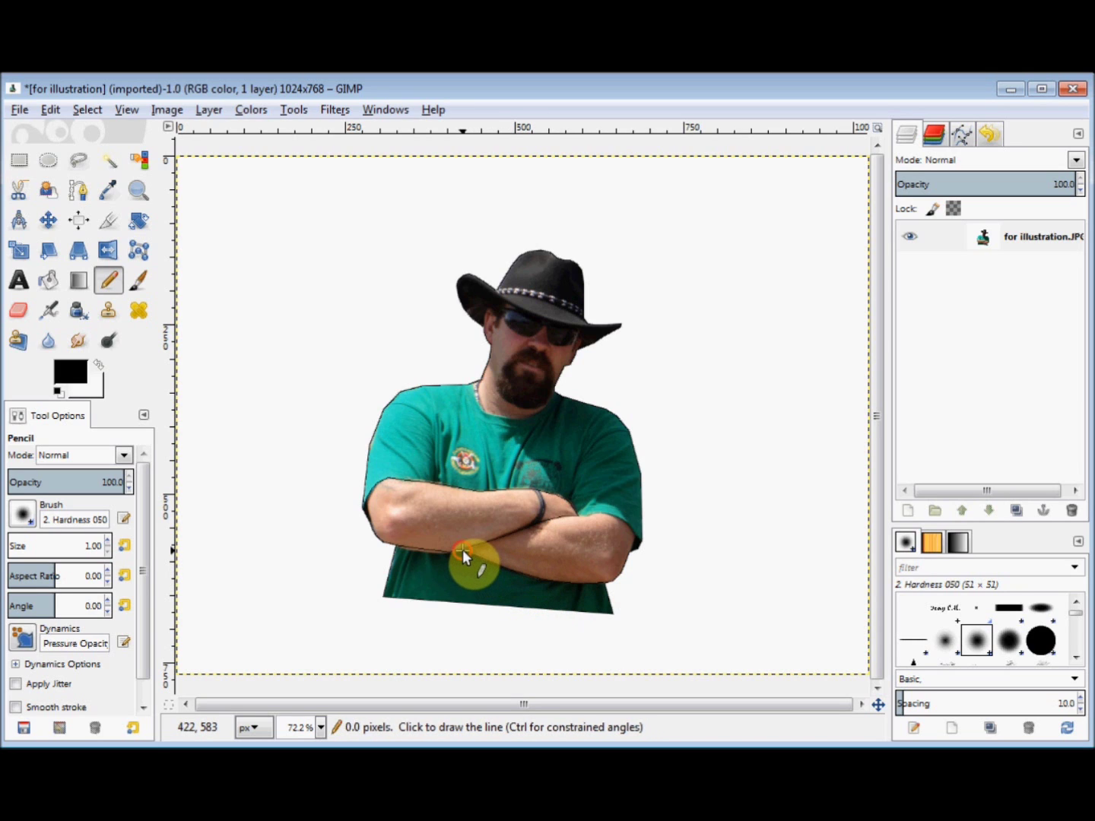
Step: Trace the shirt's neckline with connected straight Pencil segments, from the image-left collar below the beard to the image-right side of the neck
{"action": "left_click", "coordinate": [477, 394], "text": "shift"}
{"action": "left_click", "coordinate": [482, 402], "text": "shift"}
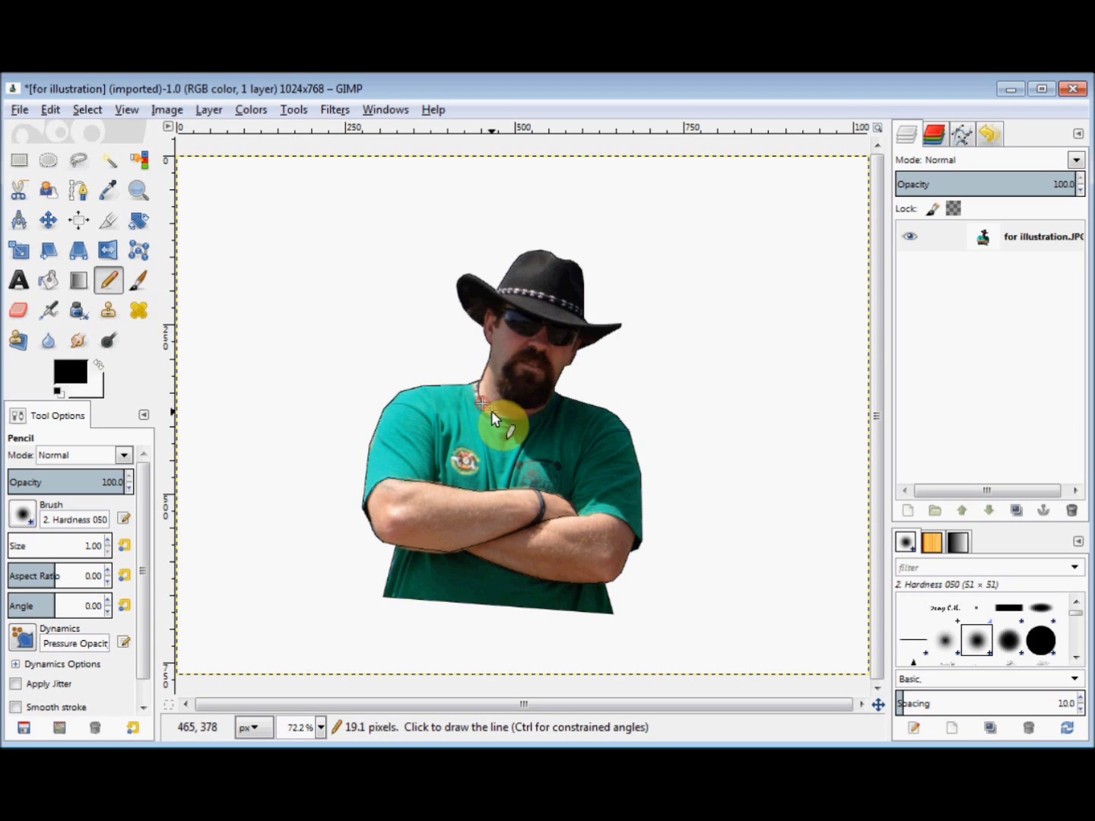
{"action": "left_click", "coordinate": [490, 411], "text": "shift"}
{"action": "left_click", "coordinate": [507, 415], "text": "shift"}
{"action": "left_click", "coordinate": [536, 415], "text": "shift"}
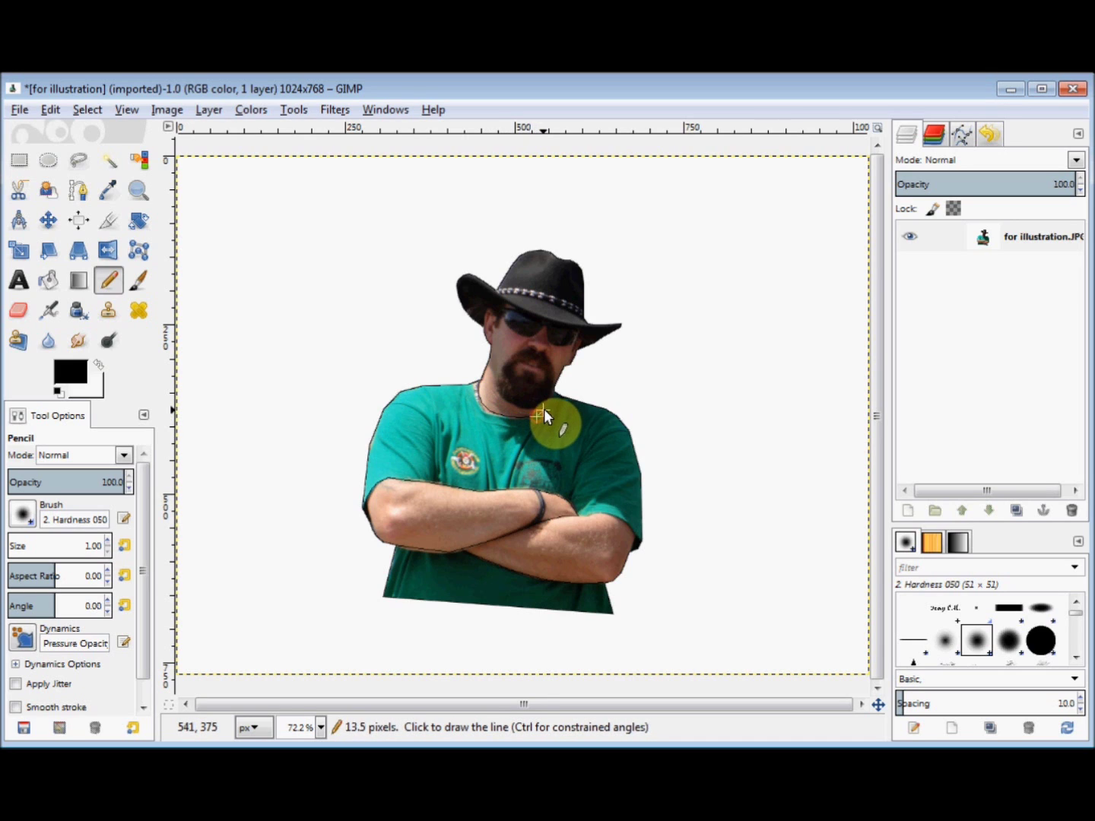
{"action": "left_click", "coordinate": [547, 407], "text": "shift"}
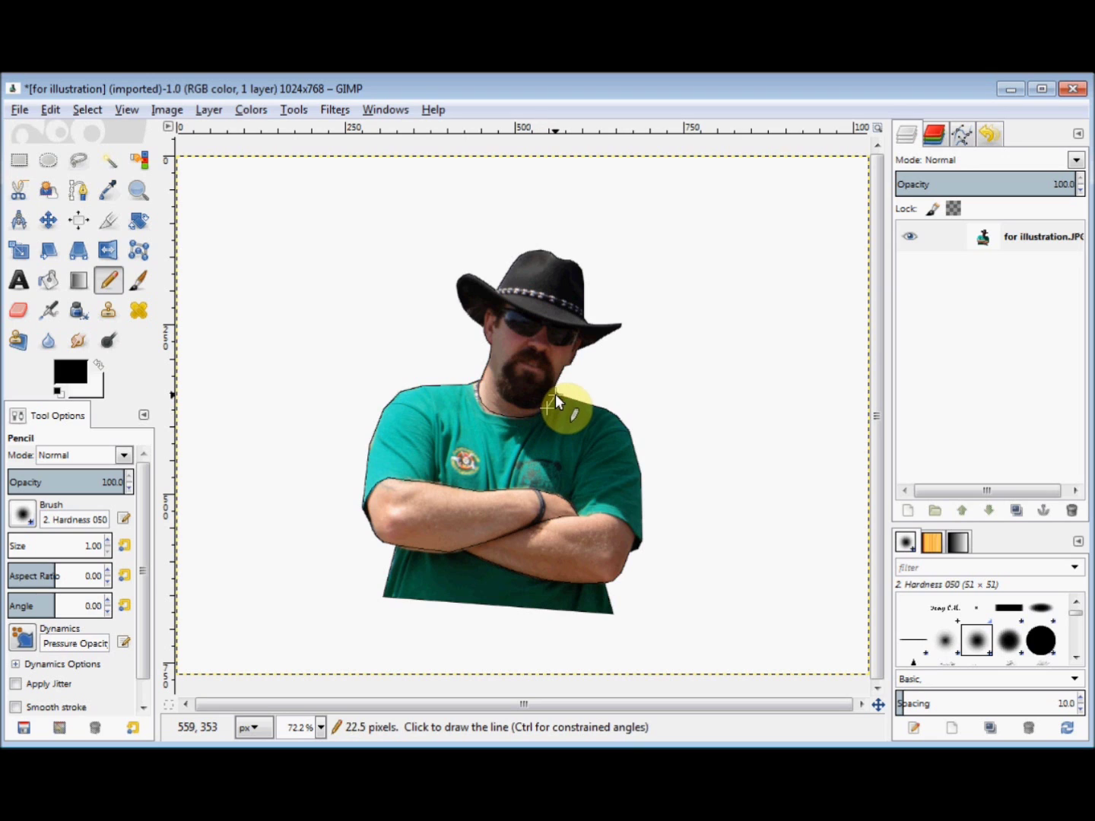
{"action": "left_click", "coordinate": [555, 394], "text": "shift"}
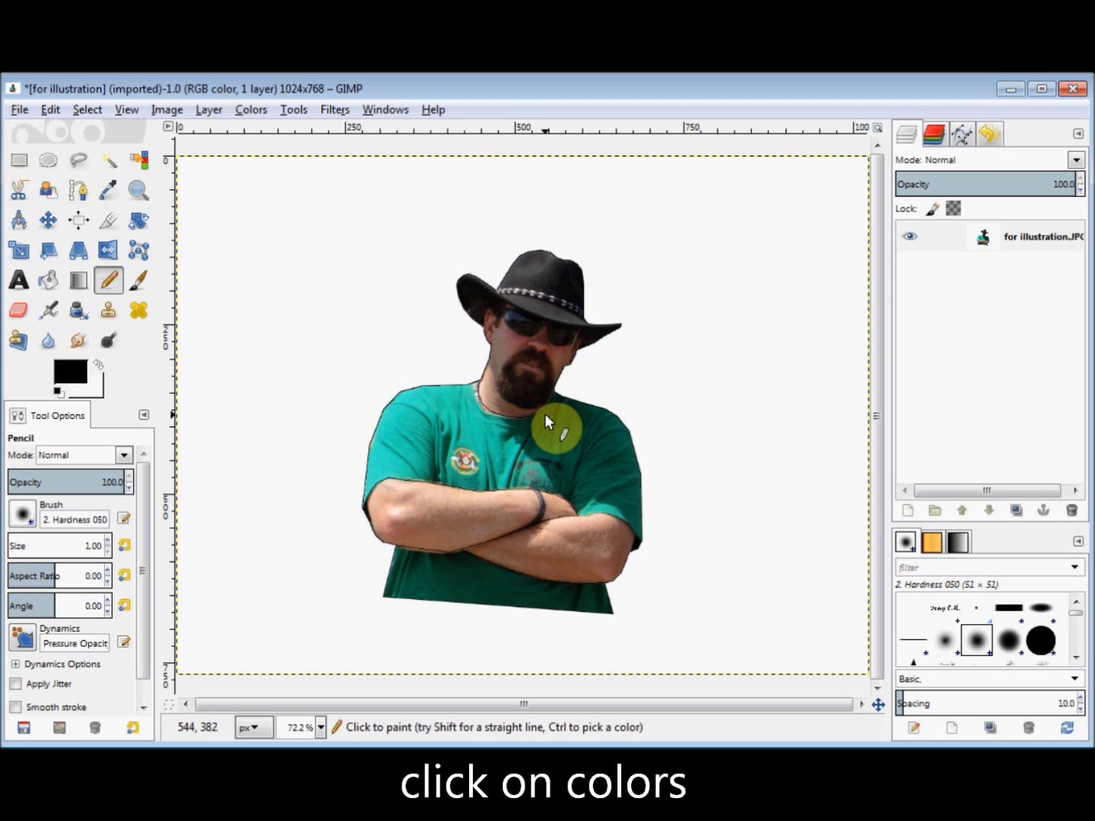
Step: Apply a Threshold with a lower limit of 51 and an upper limit of 255 to the pencilled image
{"action": "left_click", "coordinate": [249, 113]}
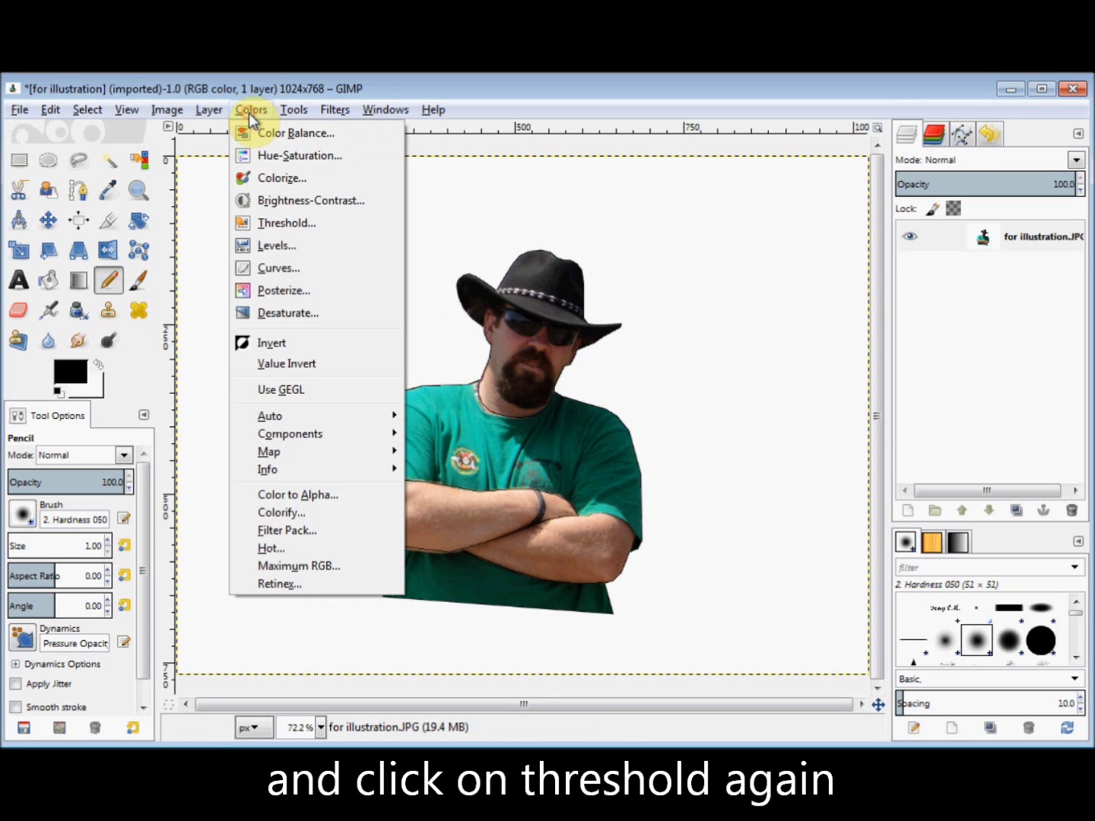
{"action": "left_click", "coordinate": [277, 224]}
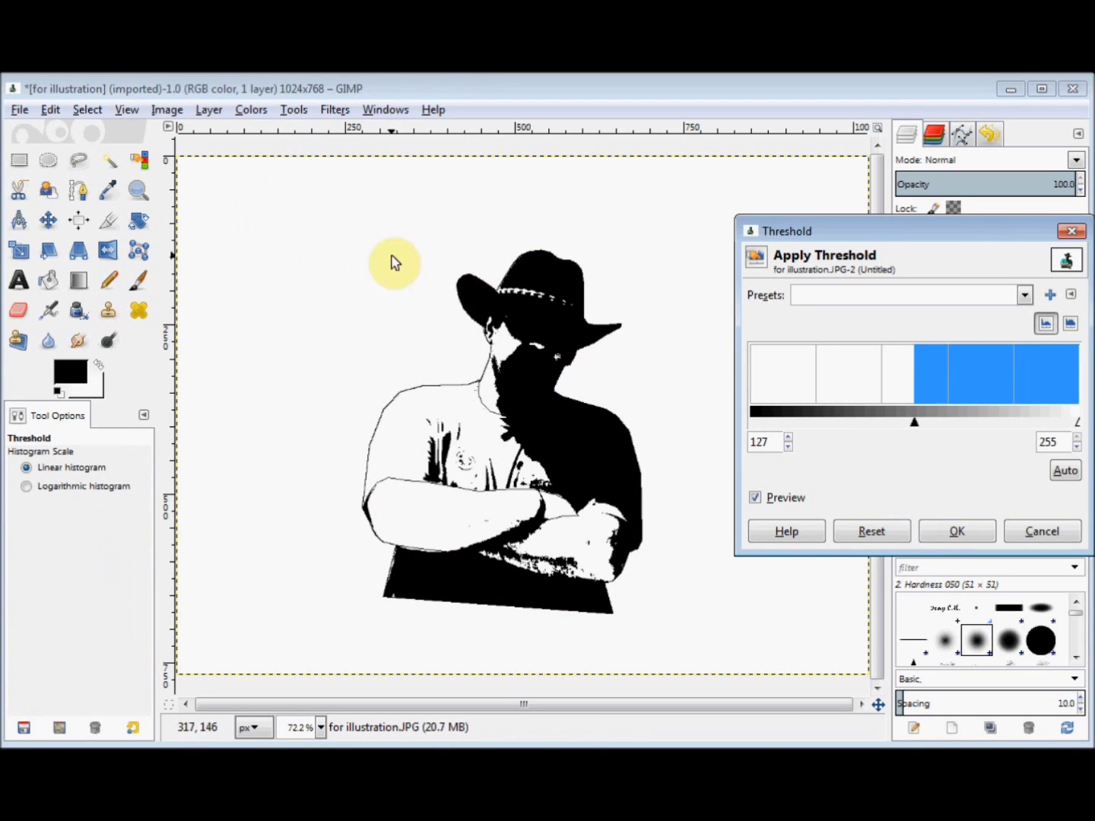
{"action": "left_click_drag", "start_coordinate": [914, 424], "coordinate": [816, 421]}
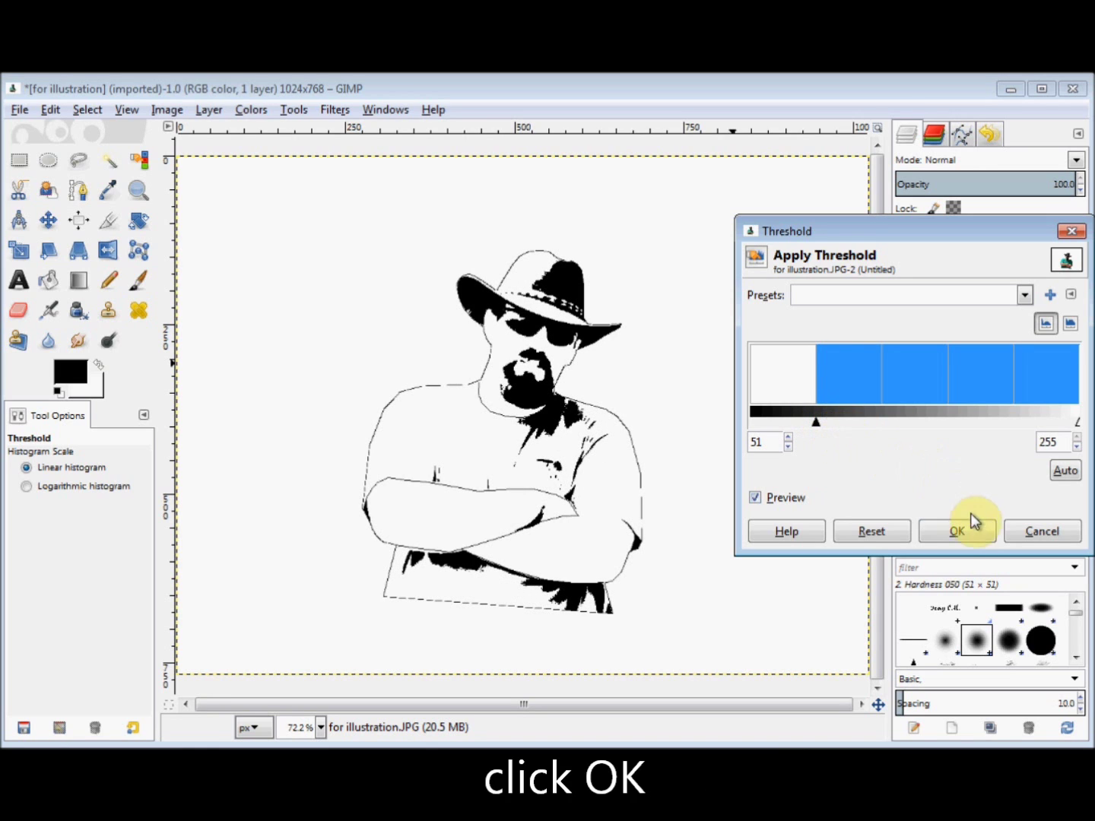
{"action": "left_click", "coordinate": [955, 534]}
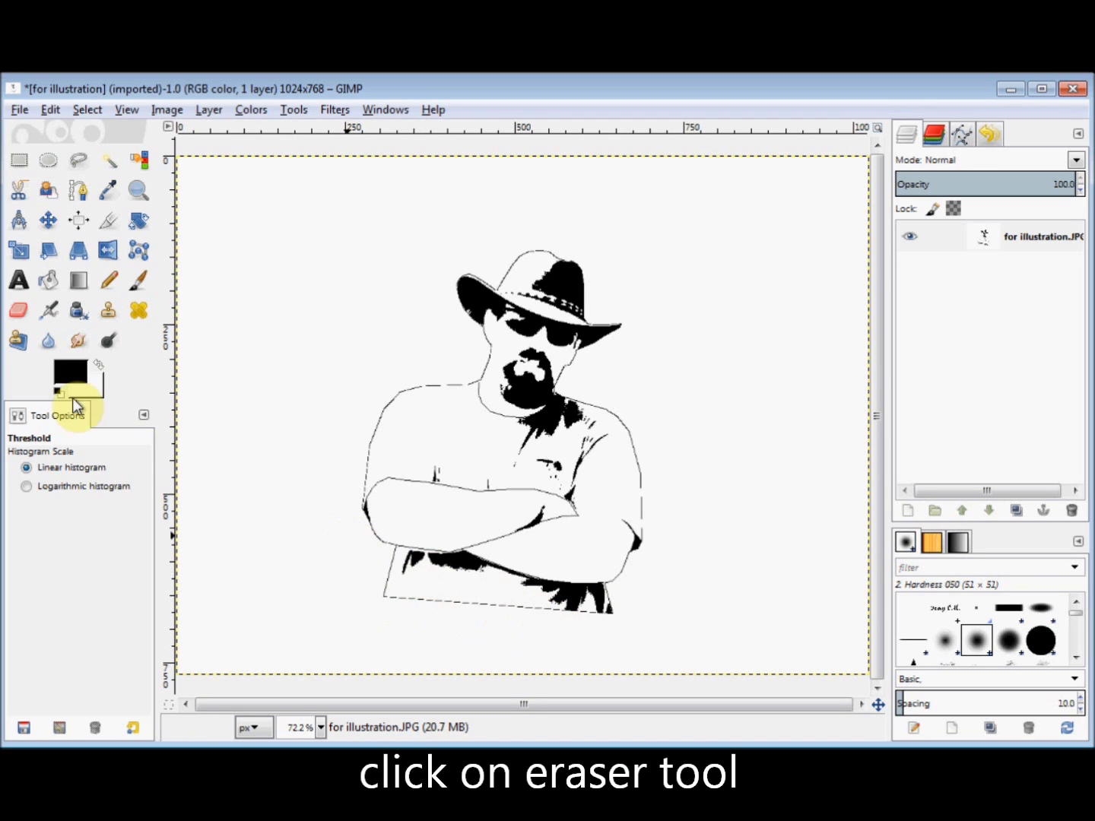
Step: Switch to the Eraser tool and set its brush size to 20
{"action": "left_click", "coordinate": [18, 312]}
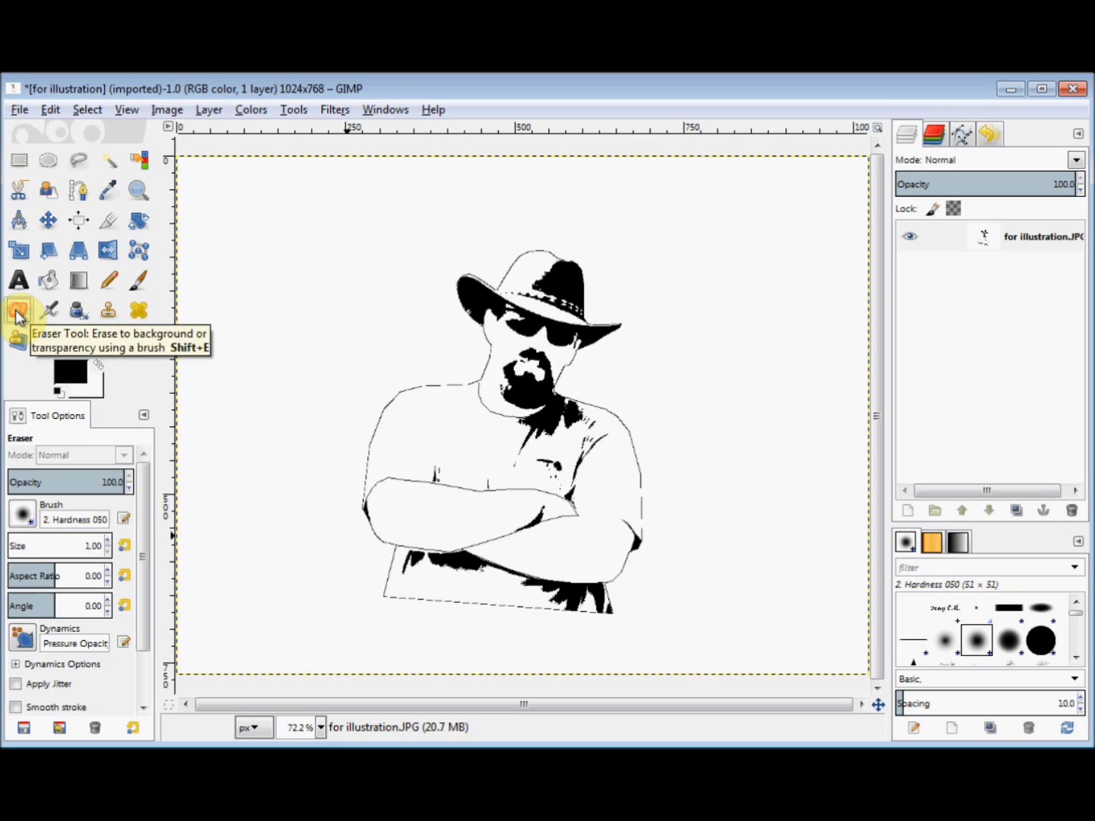
{"action": "double_click", "coordinate": [88, 545]}
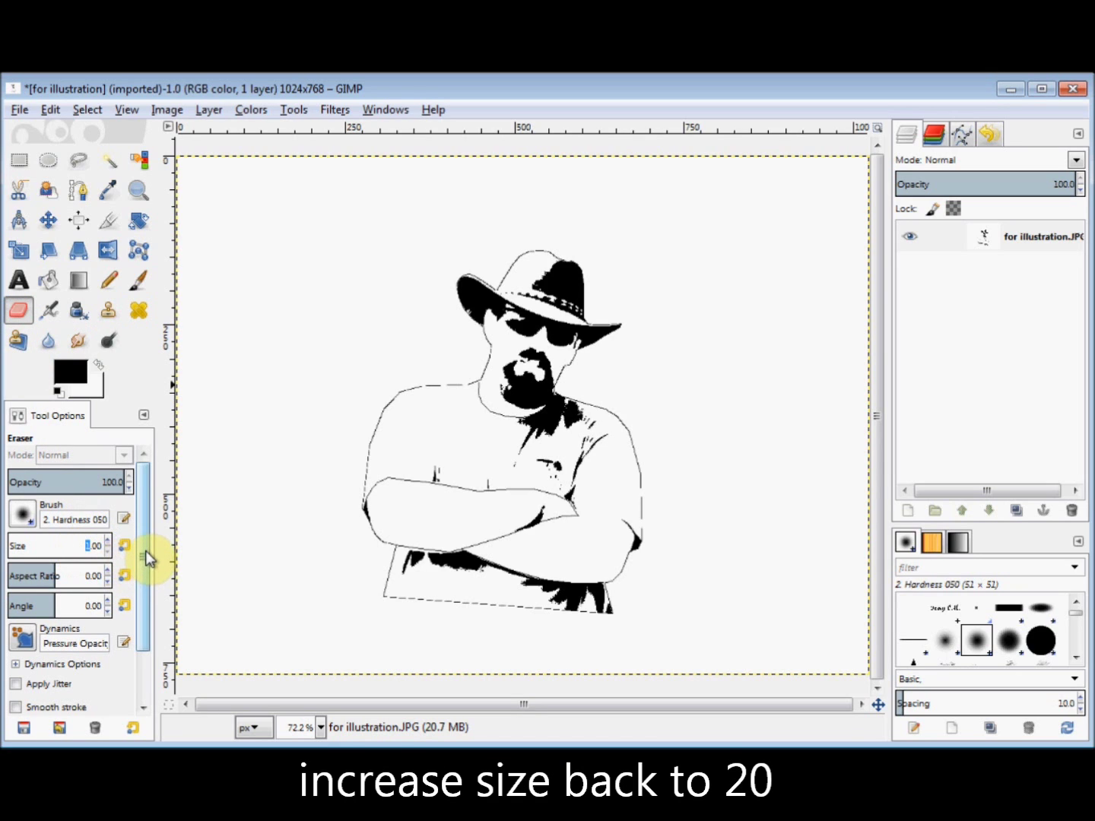
{"action": "type", "text": "2"}
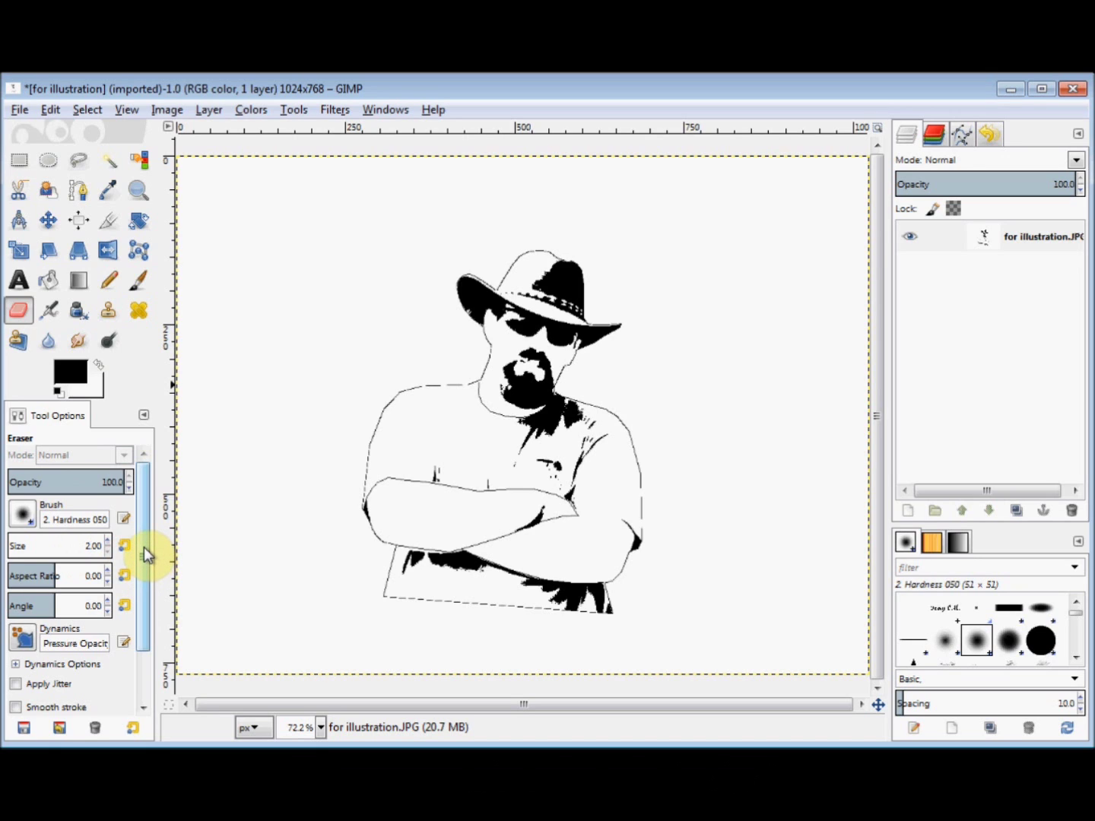
{"action": "type", "text": "0"}
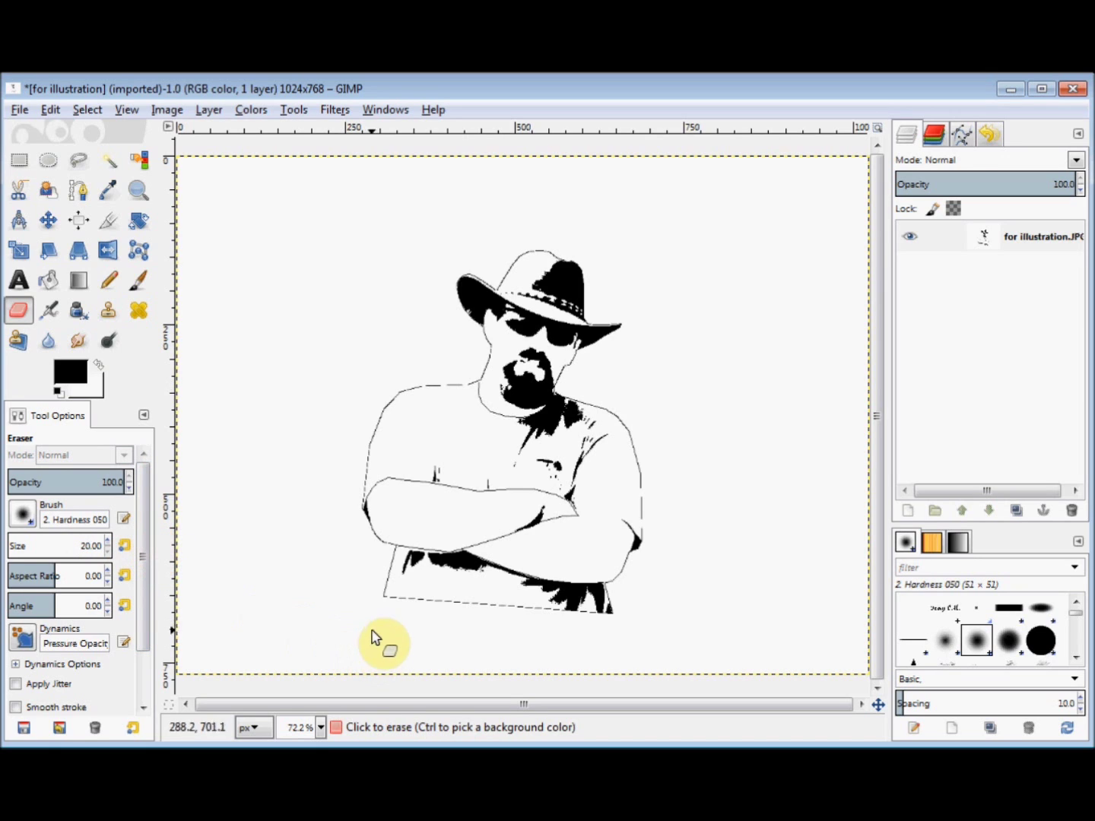